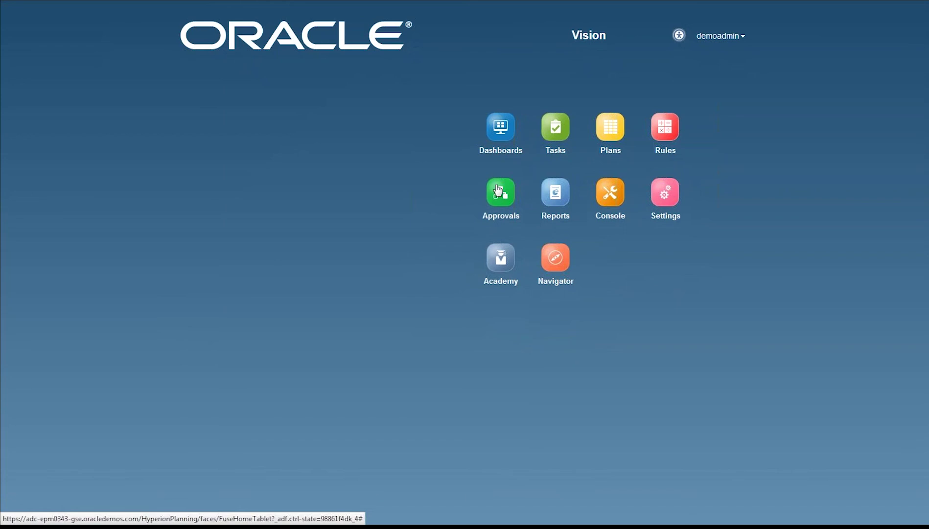
Step: Open the KPIs dashboard from the dashboards list and check a ratio chart bar's value
{"action": "left_click", "coordinate": [502, 146]}
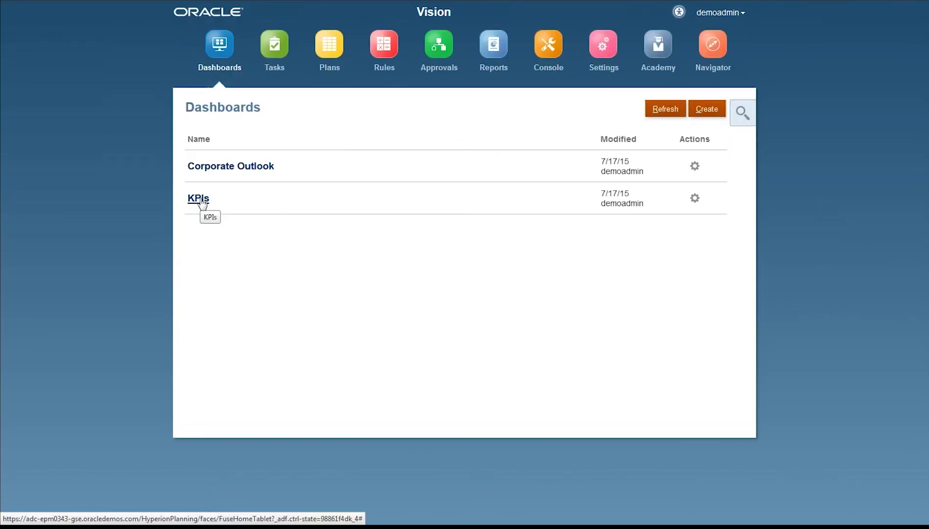
{"action": "left_click", "coordinate": [198, 198]}
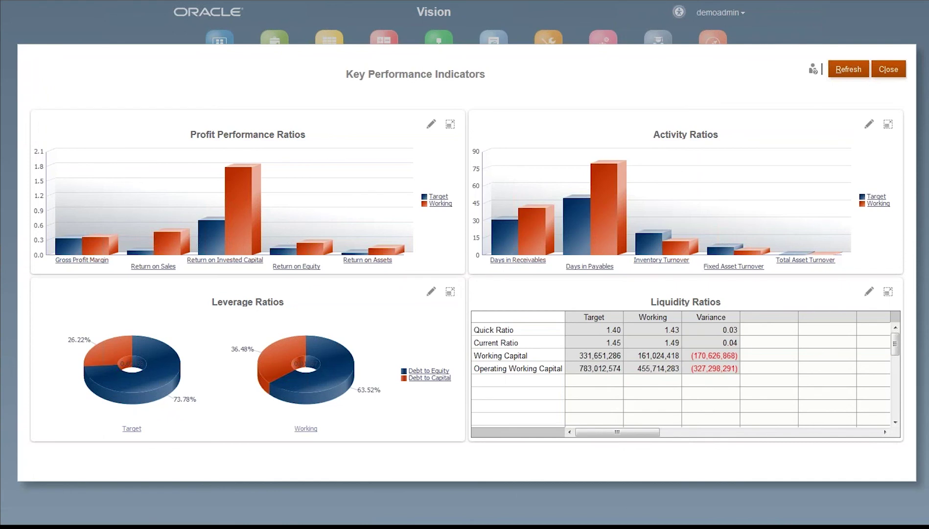
{"action": "mouse_move", "coordinate": [239, 222]}
Step: Close the KPI dashboard and review the Operating Plan tasks, filtering to Today then back to All
{"action": "left_click", "coordinate": [888, 69]}
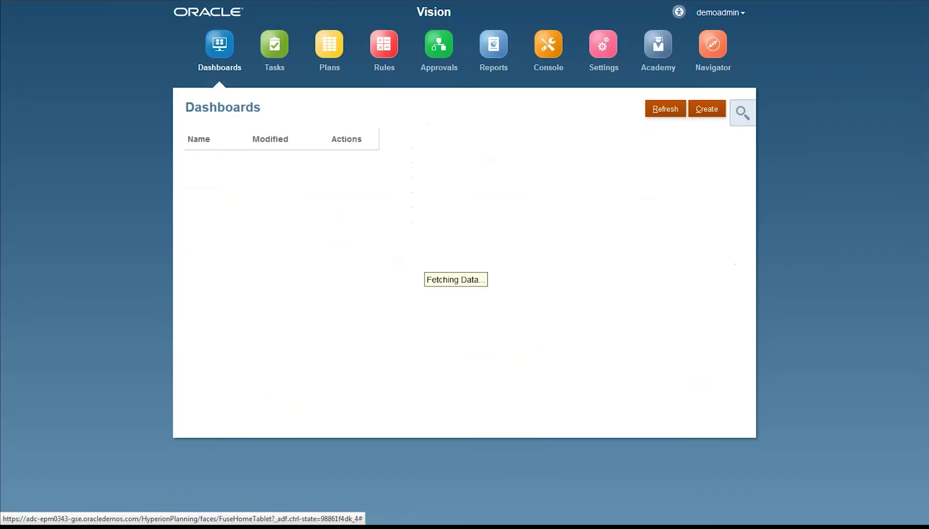
{"action": "left_click", "coordinate": [277, 63]}
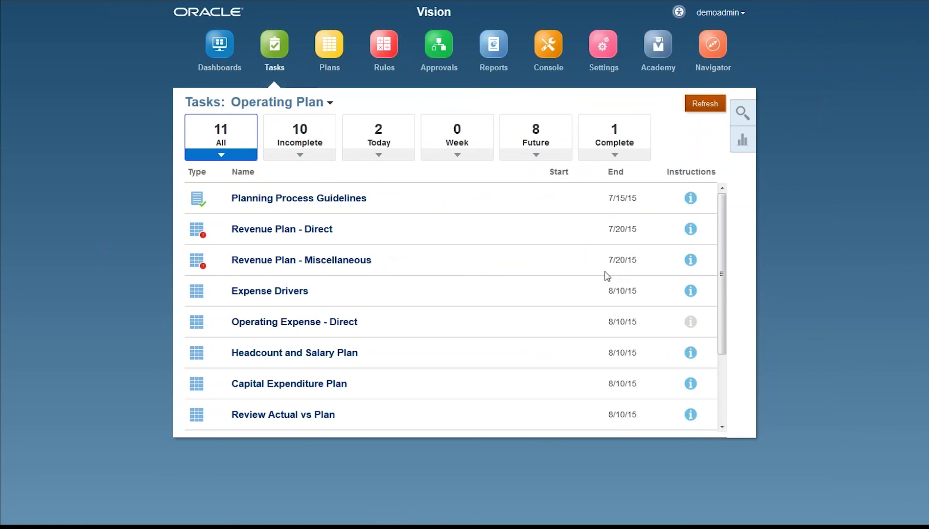
{"action": "left_click", "coordinate": [389, 159]}
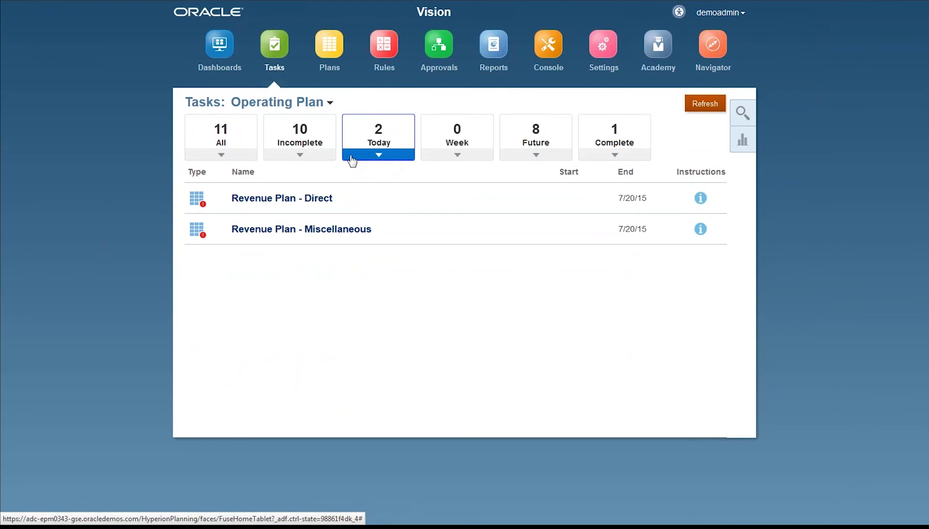
{"action": "left_click", "coordinate": [234, 158]}
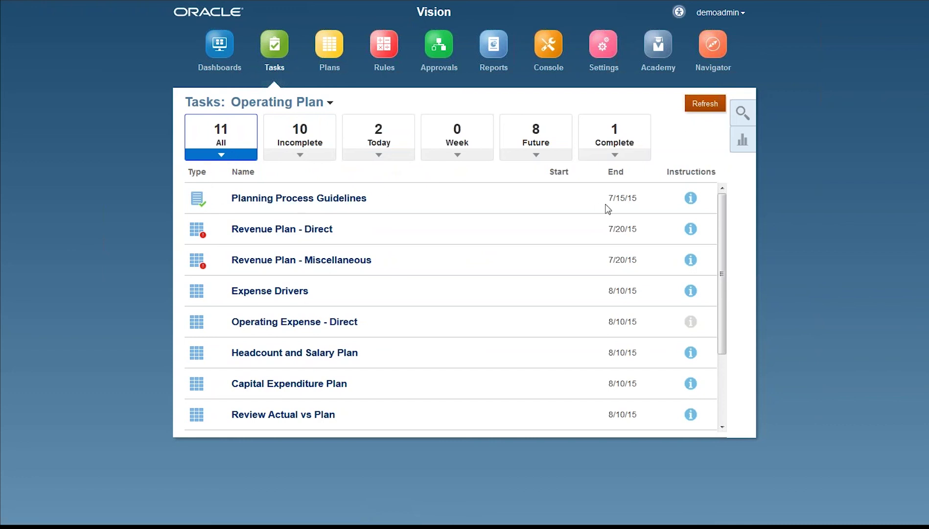
Step: Read and close the Planning Process Guidelines instructions, then open Revenue Plan - Direct
{"action": "left_click", "coordinate": [691, 201]}
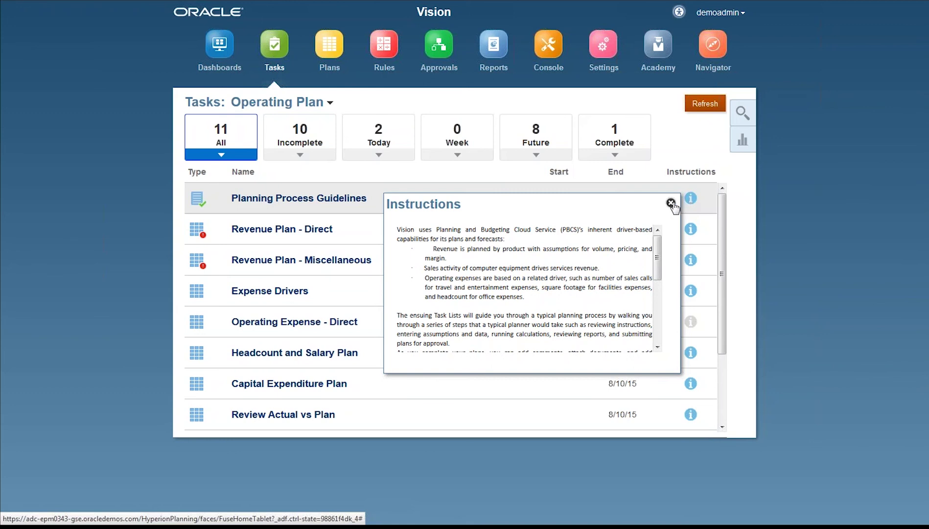
{"action": "left_click", "coordinate": [671, 203]}
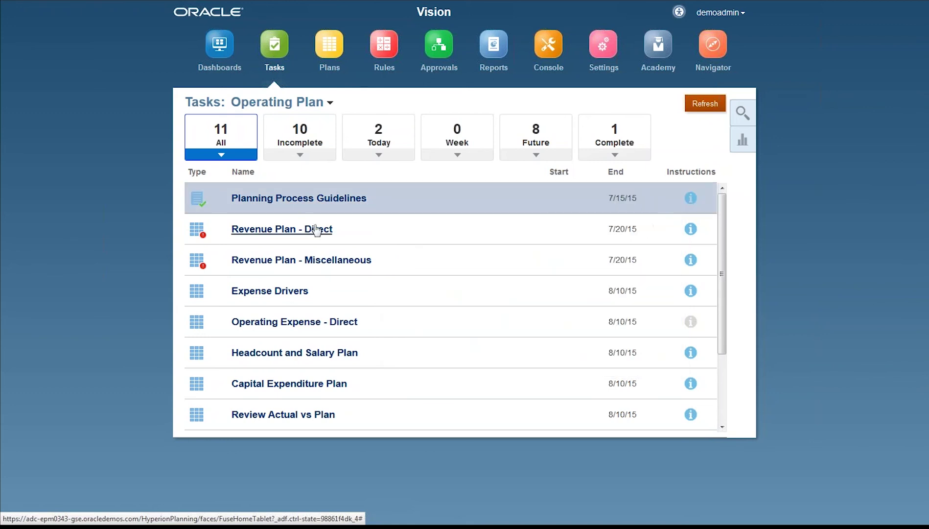
{"action": "left_click", "coordinate": [286, 234]}
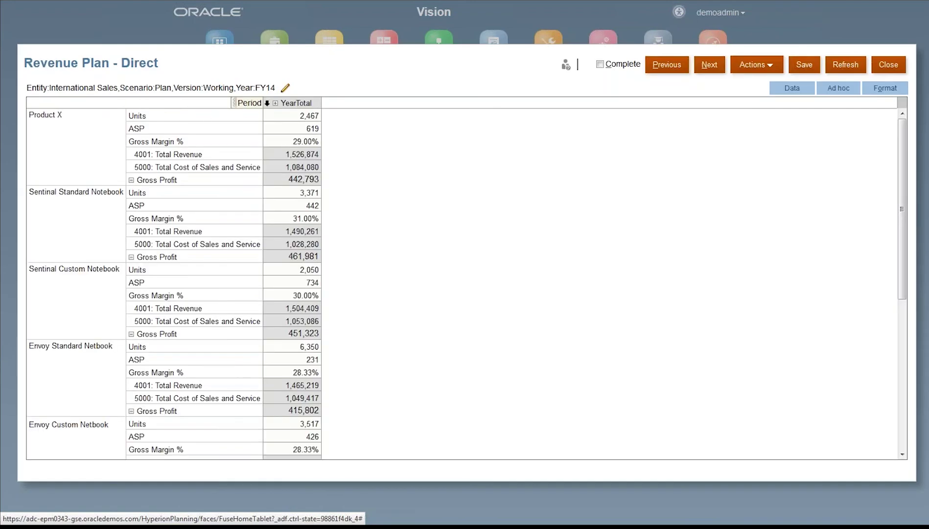
Step: Expand YearTotal into Q1–Q4 columns and select Product X's Units, ASP and Gross Margin % rows
{"action": "left_click", "coordinate": [278, 103]}
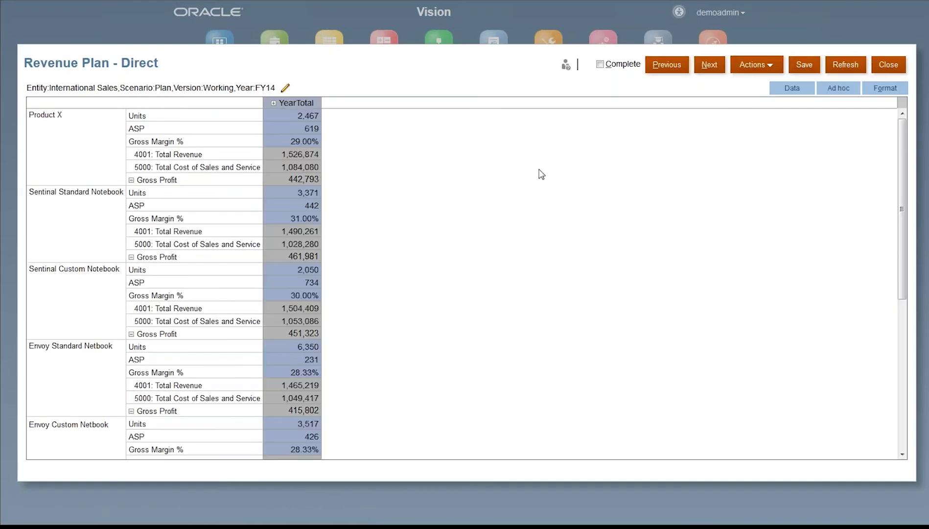
{"action": "left_click", "coordinate": [273, 102]}
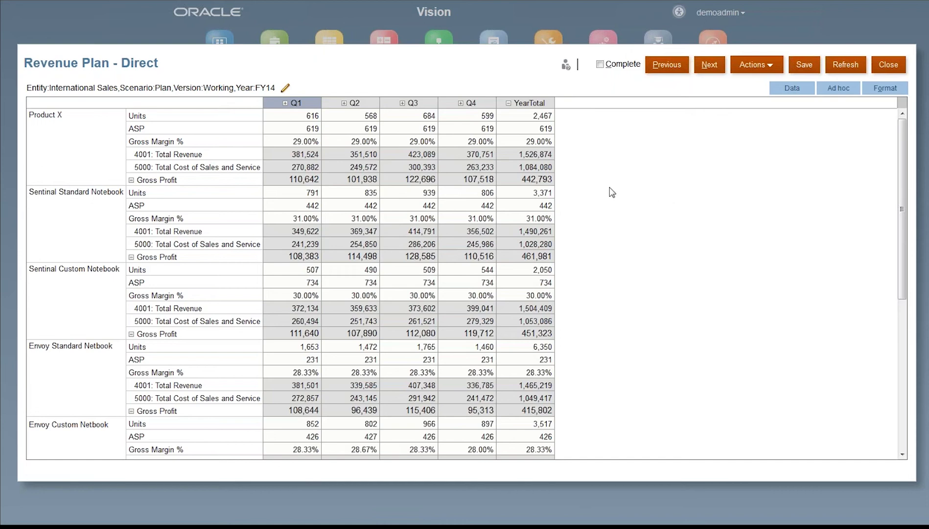
{"action": "left_click", "coordinate": [92, 152]}
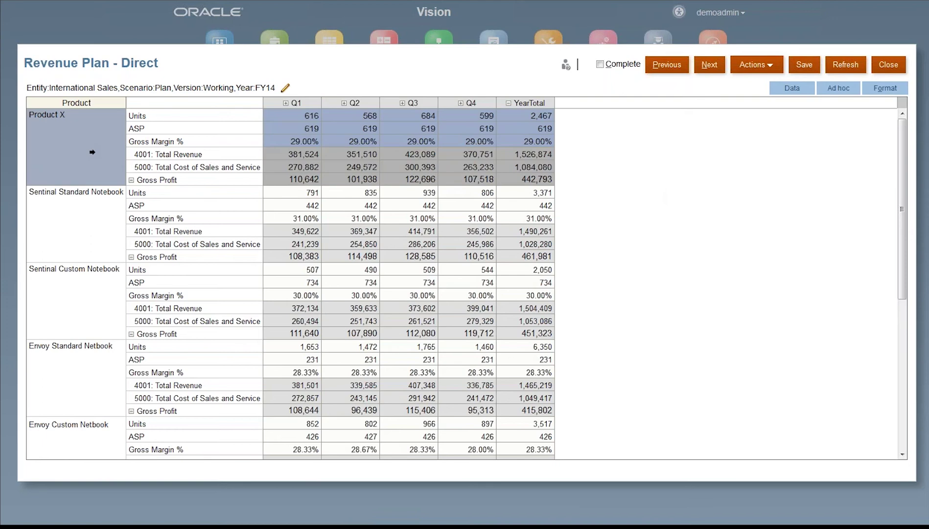
{"action": "left_click", "coordinate": [174, 116]}
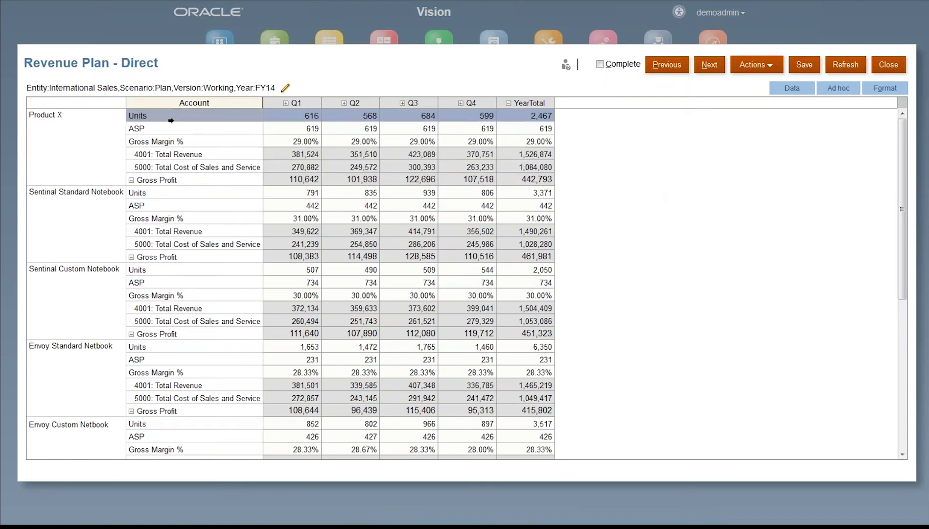
{"action": "left_click", "coordinate": [161, 129]}
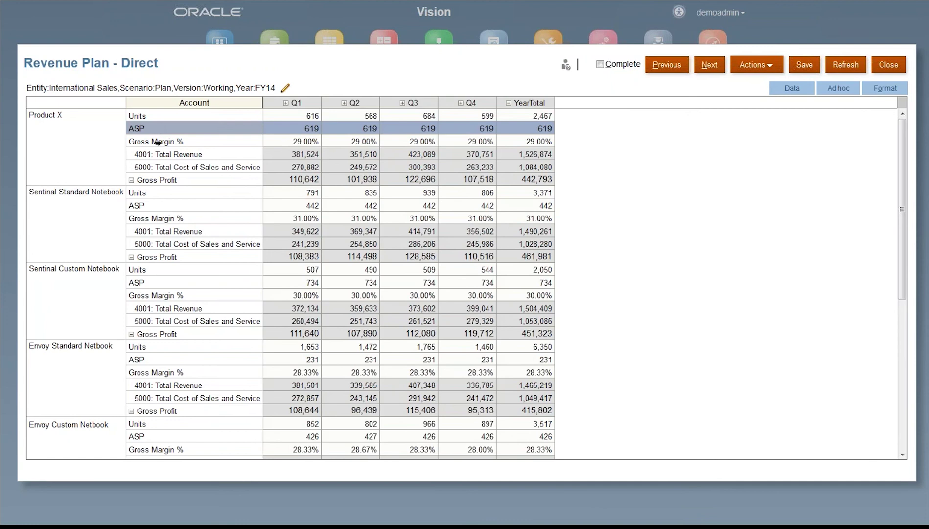
{"action": "left_click", "coordinate": [156, 142]}
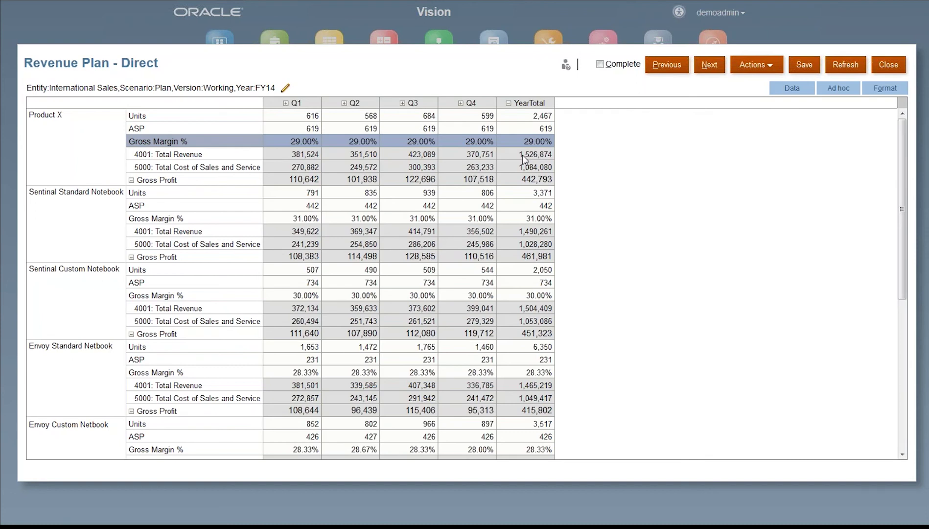
Step: Select the Product X and Computer Equipment row blocks, then highlight International Sales in the POV
{"action": "left_click", "coordinate": [54, 137]}
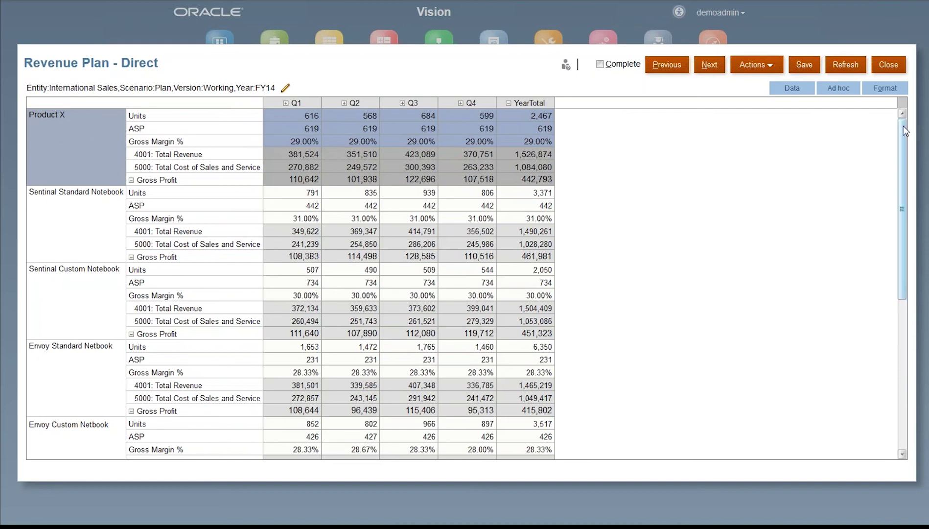
{"action": "left_click_drag", "start_coordinate": [903, 135], "coordinate": [394, 439]}
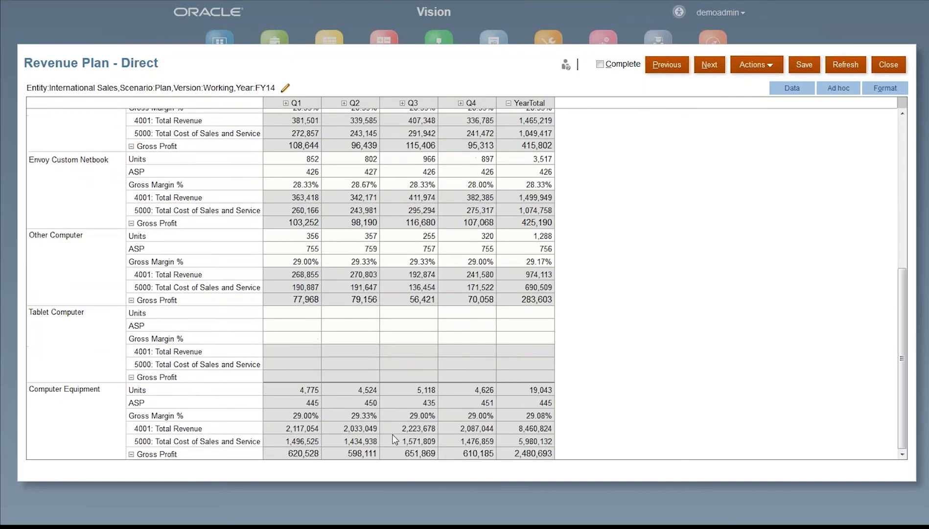
{"action": "left_click", "coordinate": [84, 424]}
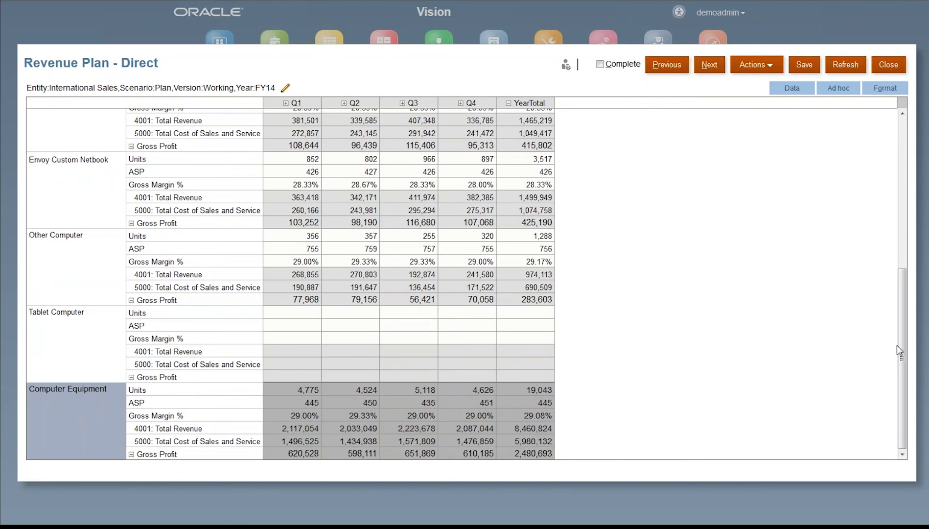
{"action": "left_click_drag", "start_coordinate": [902, 343], "coordinate": [783, 141]}
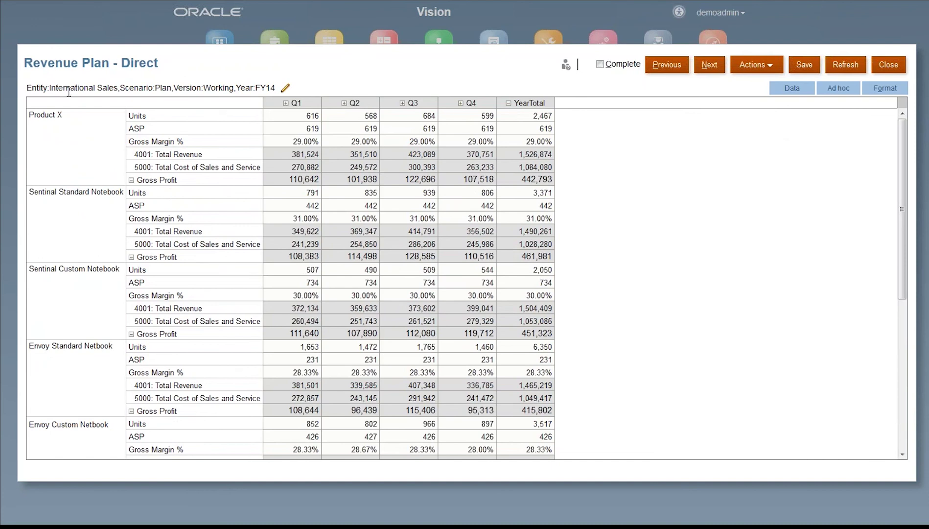
{"action": "left_click_drag", "start_coordinate": [53, 87], "coordinate": [112, 88]}
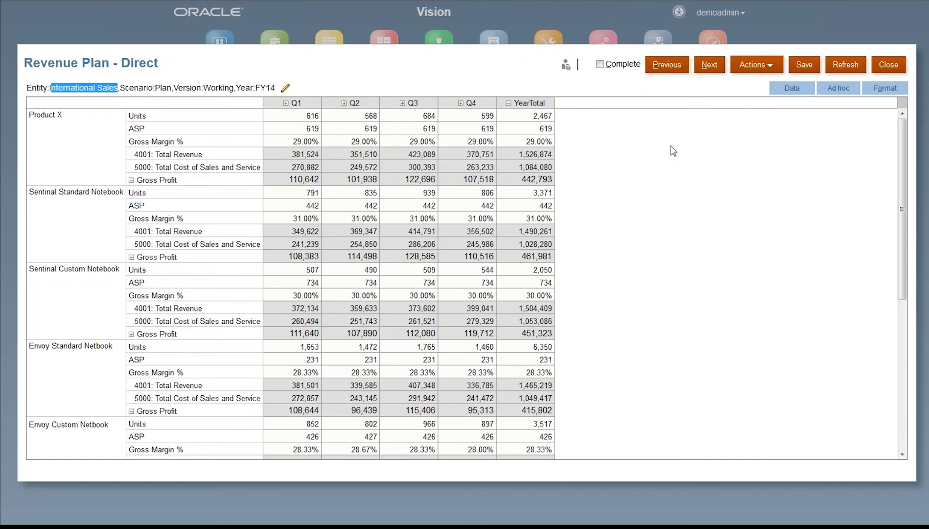
Step: Keep International Sales as the entity, switch the scenario to Actual, and expand Q2 into months
{"action": "left_click", "coordinate": [287, 90]}
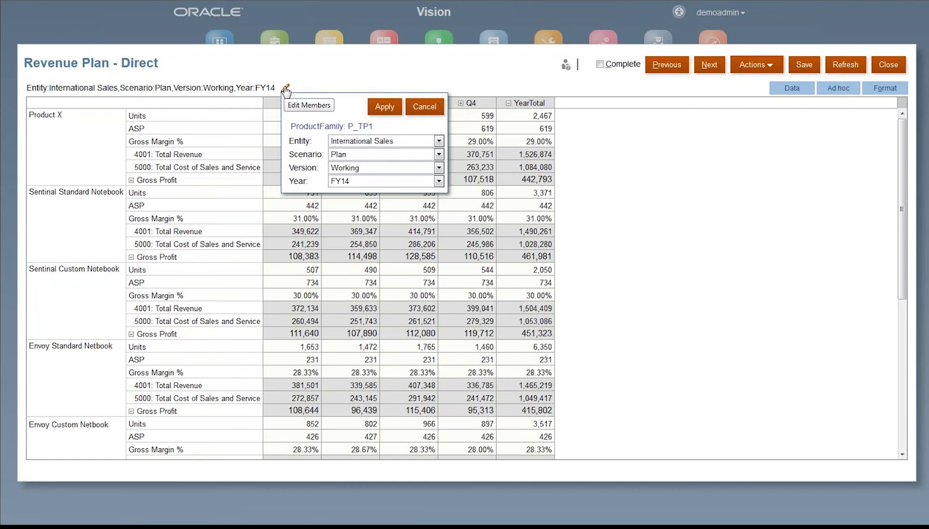
{"action": "left_click", "coordinate": [439, 141]}
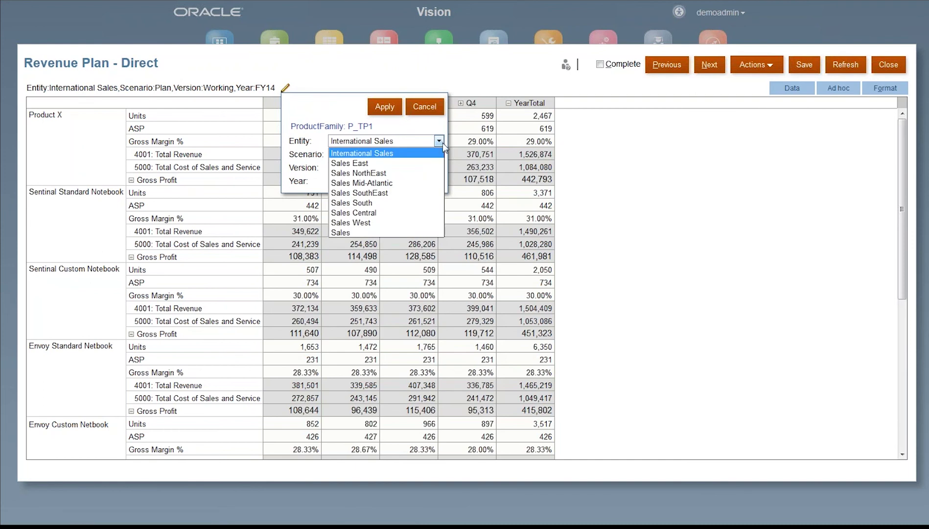
{"action": "left_click", "coordinate": [421, 152]}
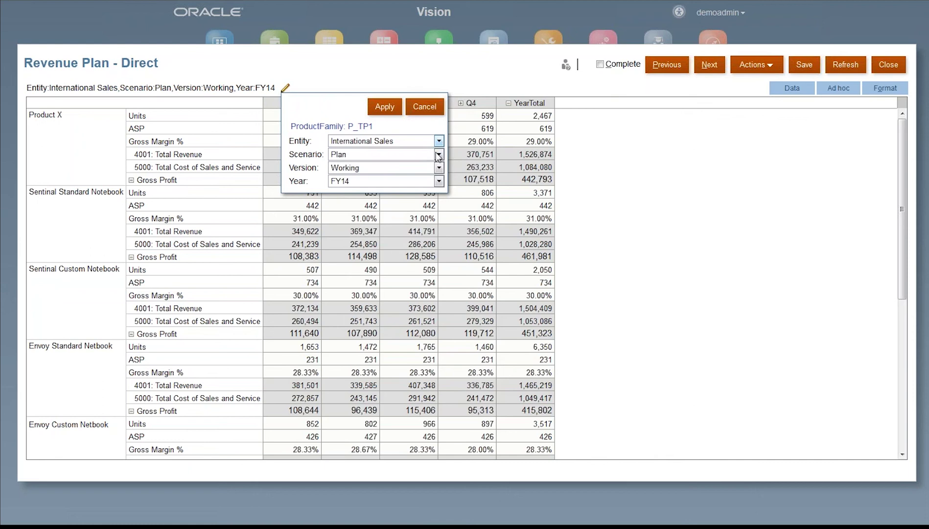
{"action": "left_click", "coordinate": [438, 155]}
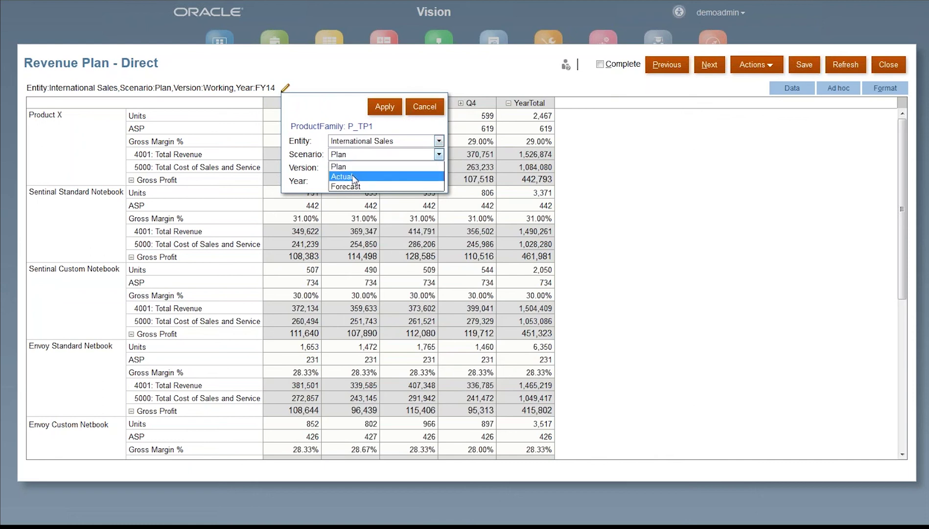
{"action": "left_click", "coordinate": [354, 177]}
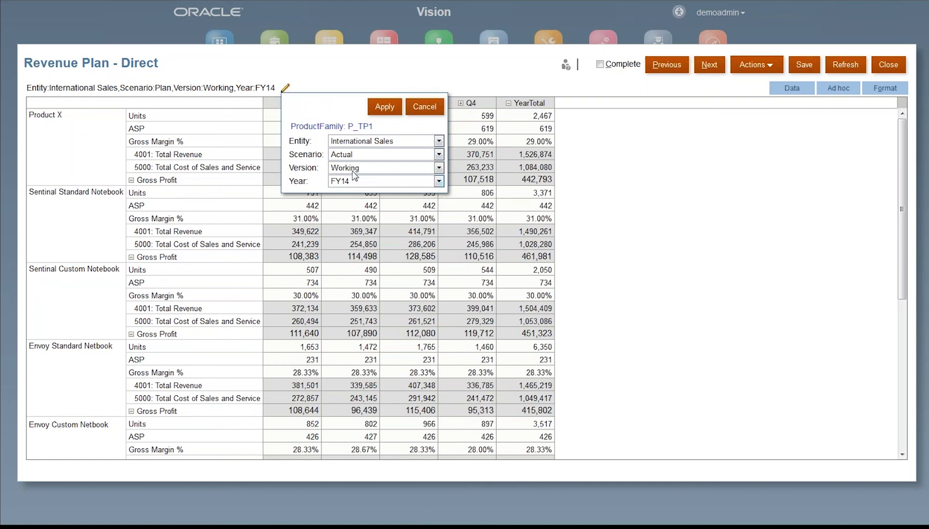
{"action": "left_click", "coordinate": [384, 108]}
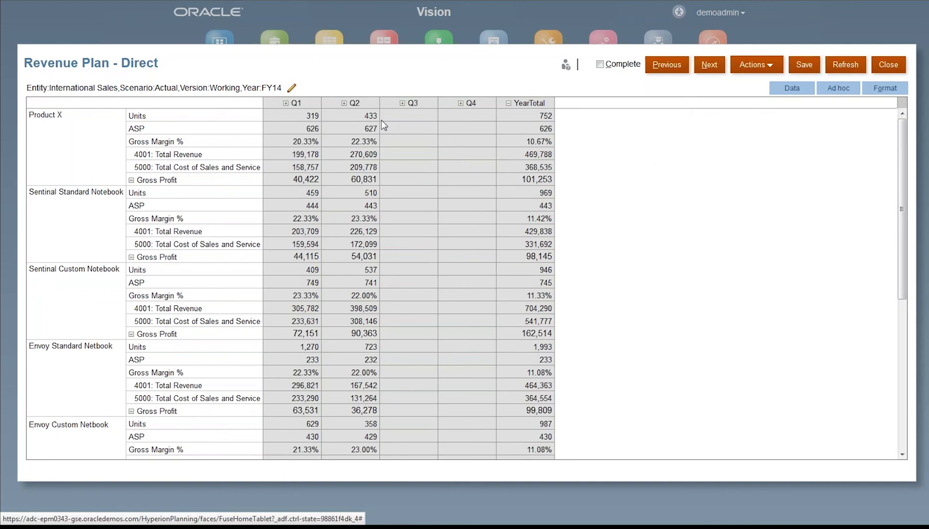
{"action": "left_click", "coordinate": [344, 104]}
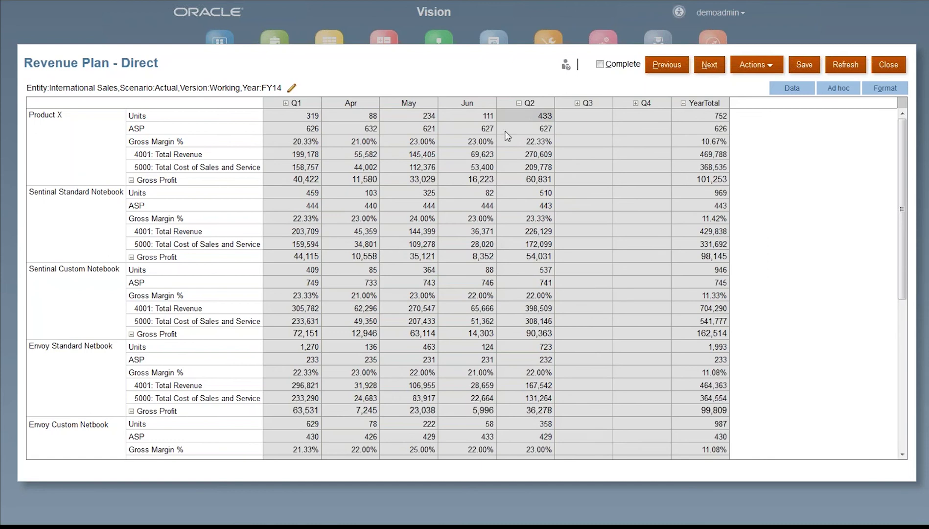
Step: Change the form's POV scenario to Forecast and apply it
{"action": "left_click", "coordinate": [291, 89]}
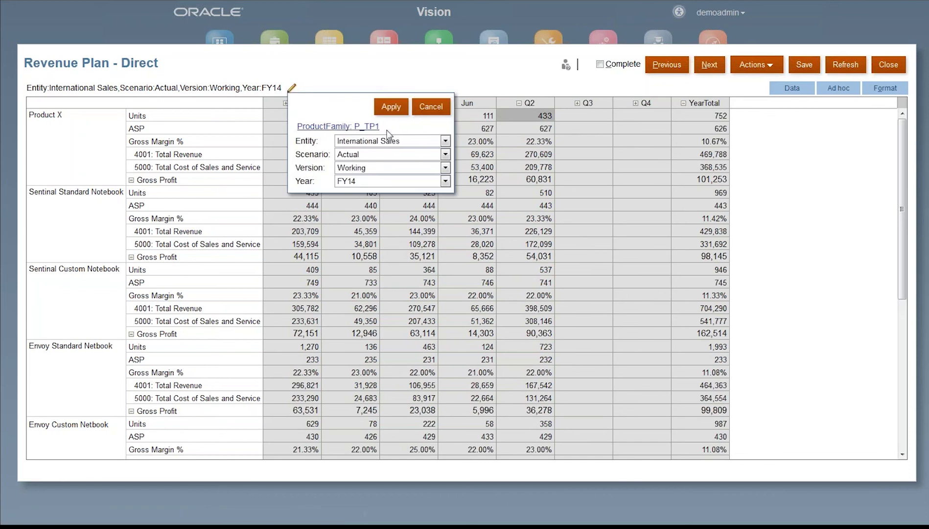
{"action": "left_click", "coordinate": [445, 155]}
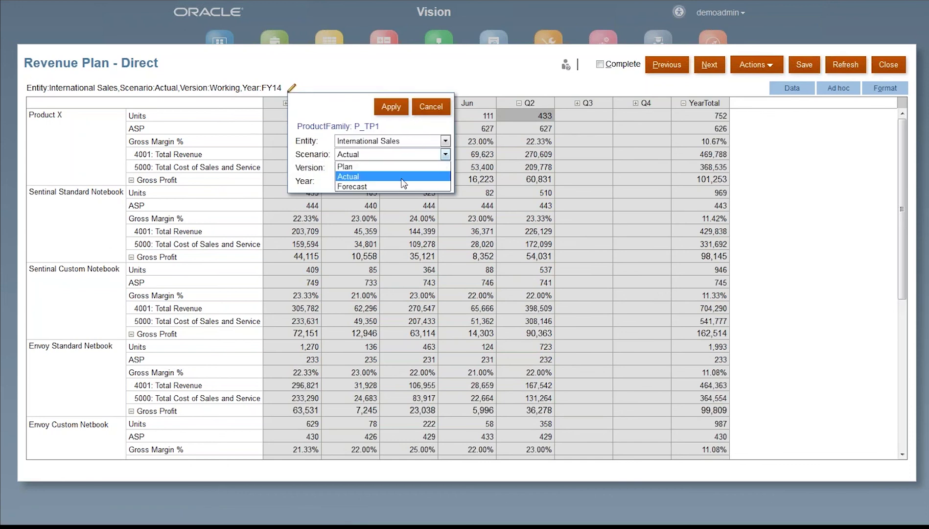
{"action": "left_click", "coordinate": [378, 186]}
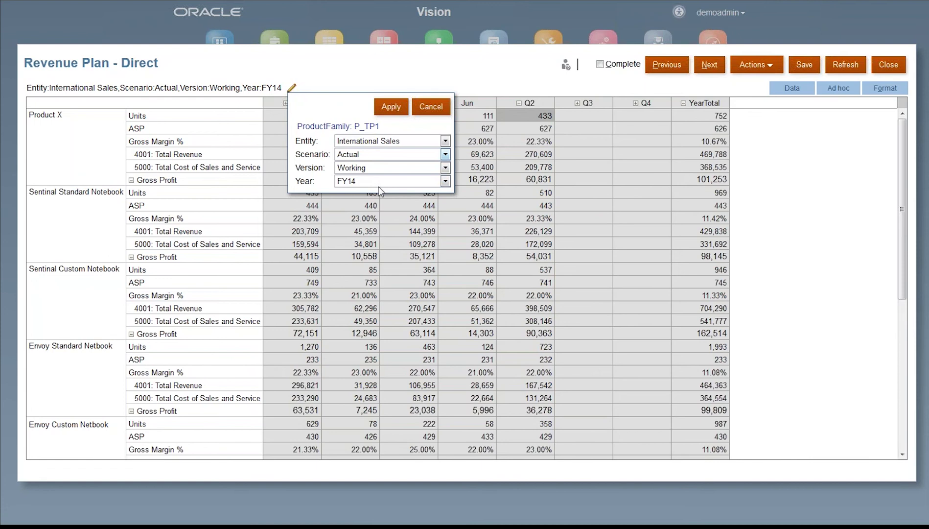
{"action": "left_click", "coordinate": [391, 109]}
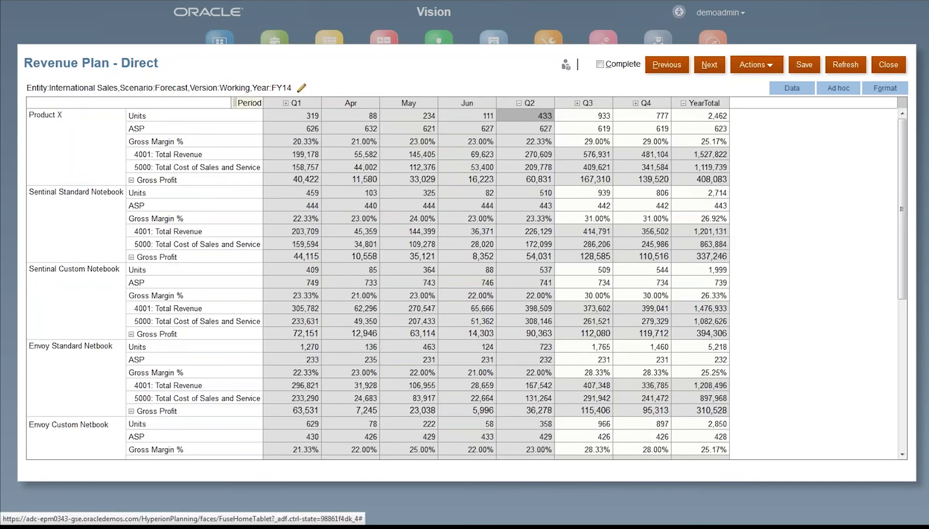
Step: Expand Q3 into months, collapse Q2, and enter 325 for Product X's September Units
{"action": "left_click", "coordinate": [578, 105]}
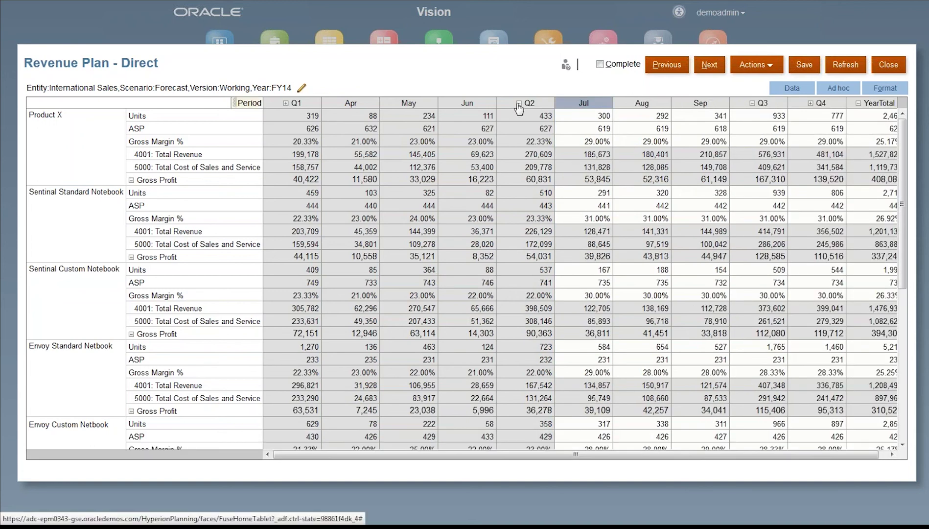
{"action": "left_click", "coordinate": [519, 104]}
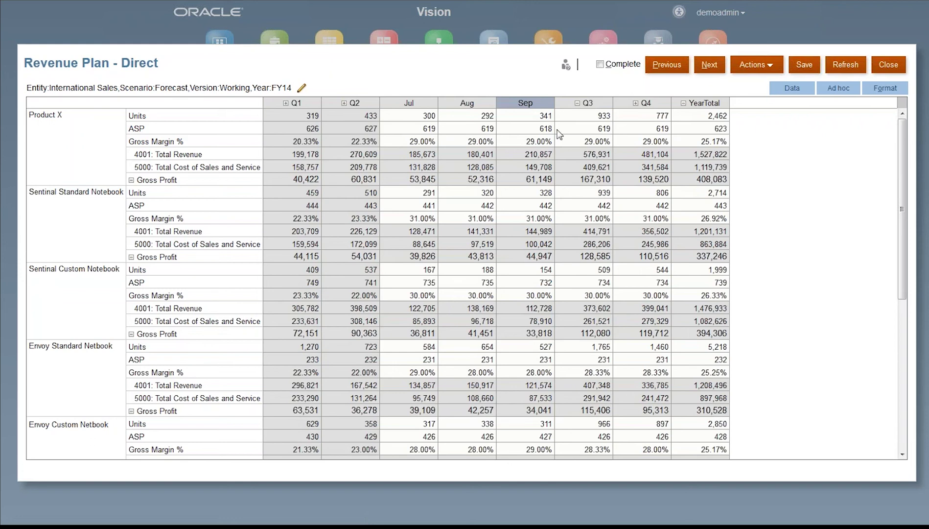
{"action": "left_click", "coordinate": [464, 121]}
{"action": "key", "text": "Tab"}
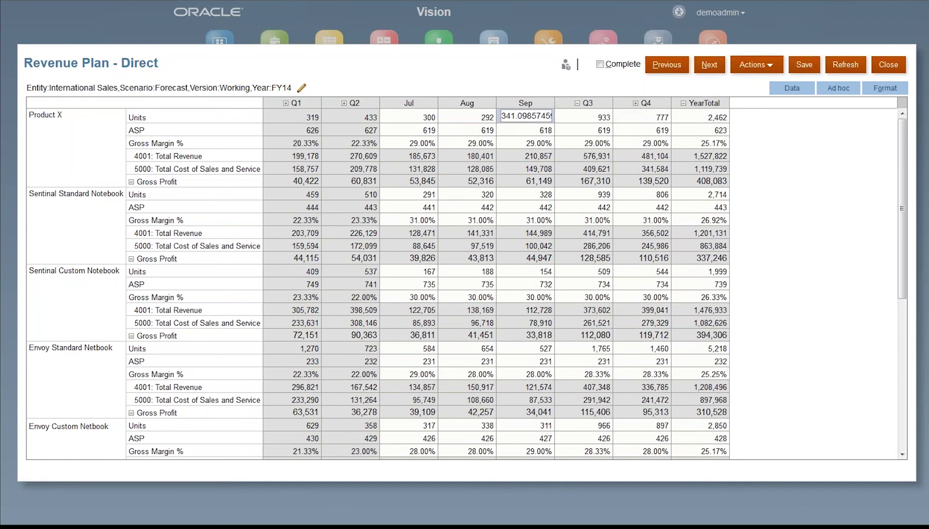
{"action": "type", "text": "325"}
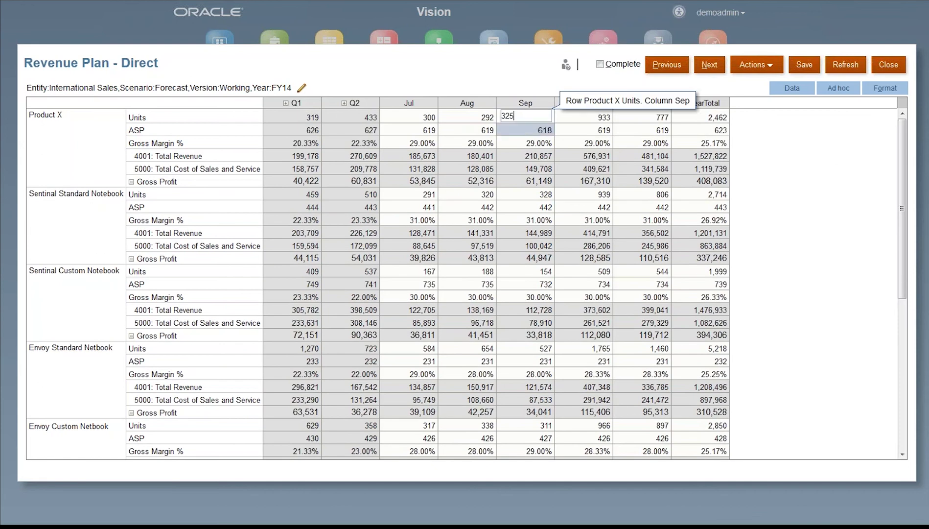
{"action": "key", "text": "Return"}
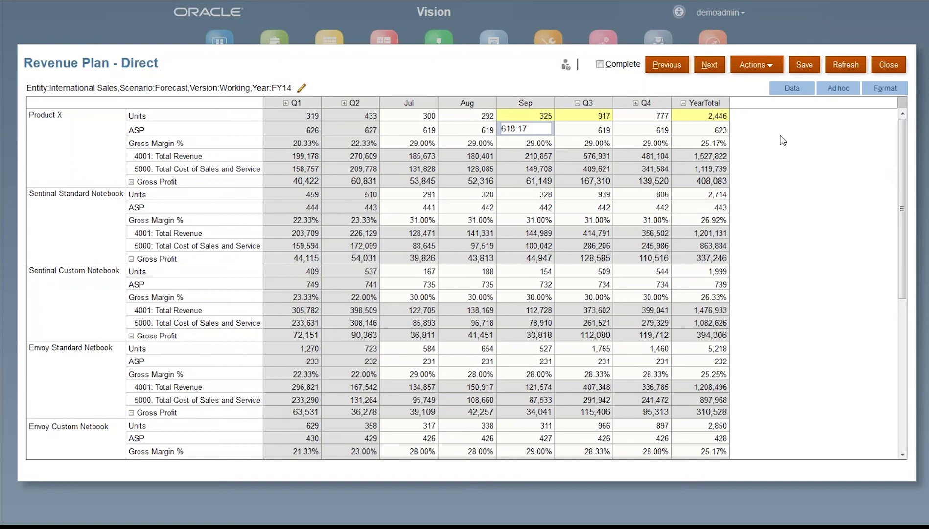
{"action": "left_click", "coordinate": [535, 114]}
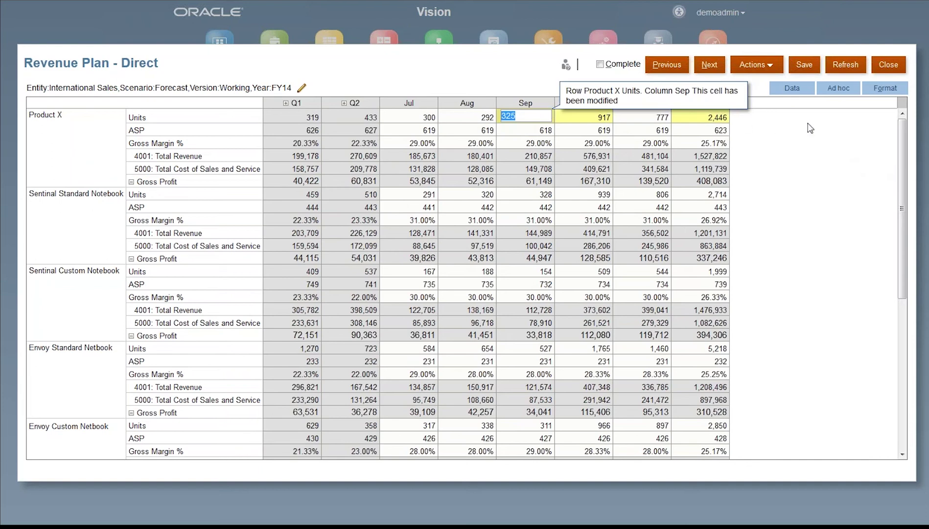
Step: Lock September Units at 325, set Product X's YearTotal Units to 2,500, and save the form
{"action": "left_click", "coordinate": [801, 90]}
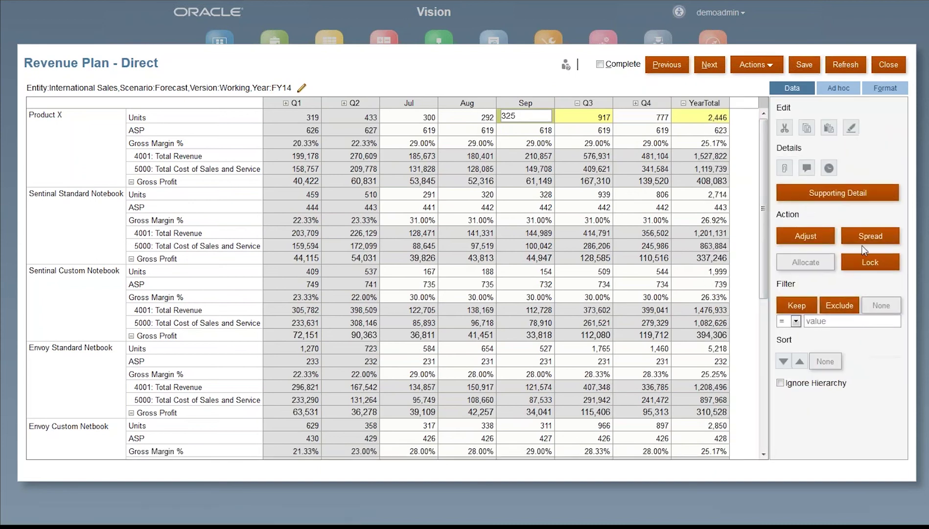
{"action": "left_click", "coordinate": [880, 272]}
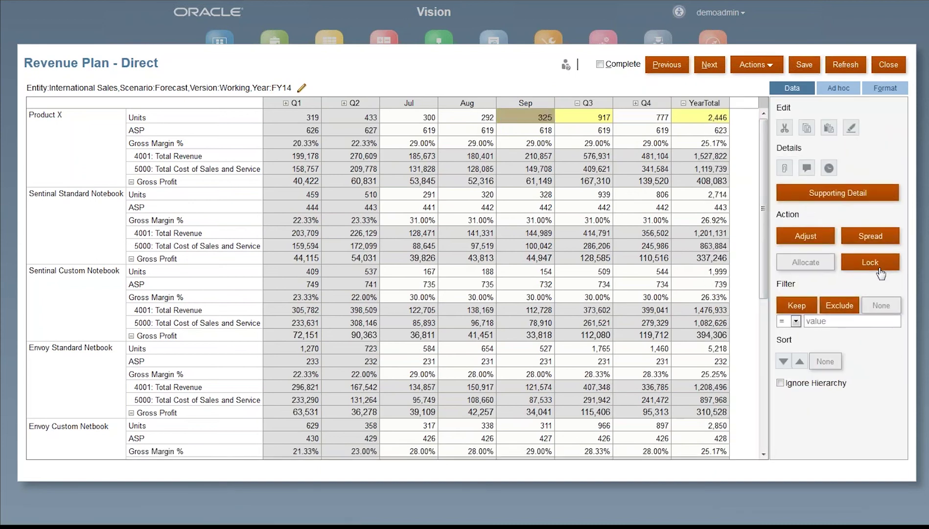
{"action": "left_click", "coordinate": [699, 117]}
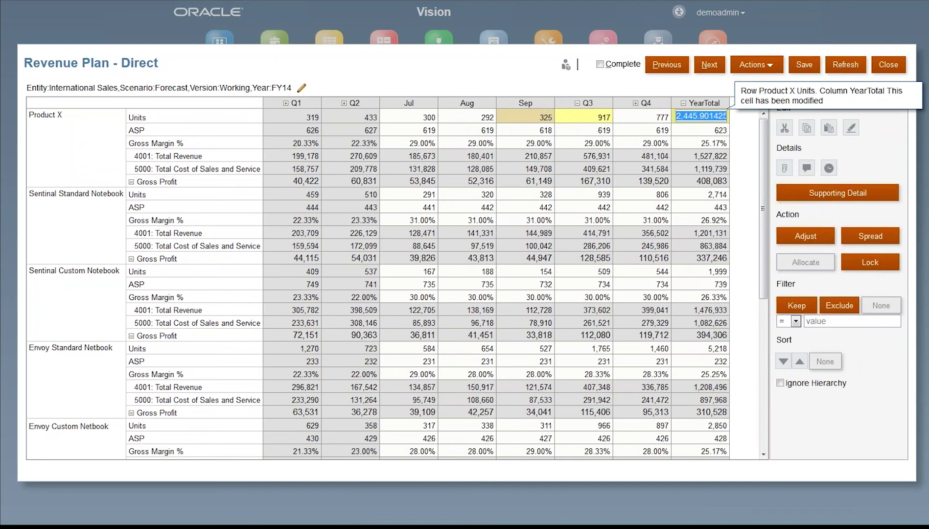
{"action": "type", "text": "25000"}
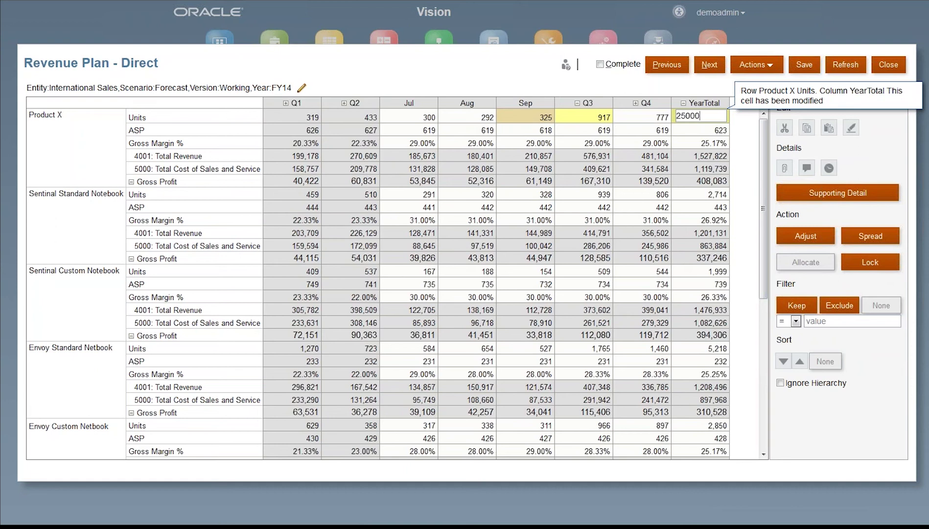
{"action": "key", "text": "BackSpace"}
{"action": "key", "text": "Return"}
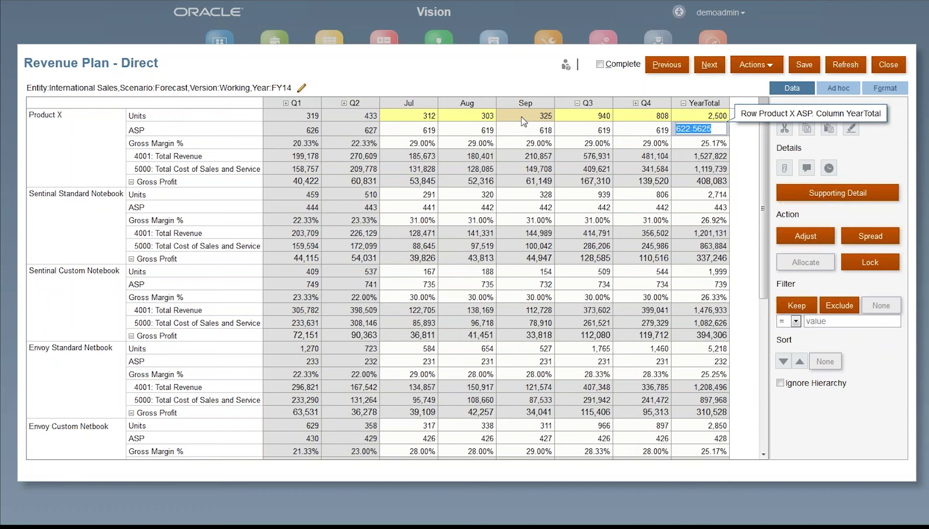
{"action": "left_click", "coordinate": [813, 69]}
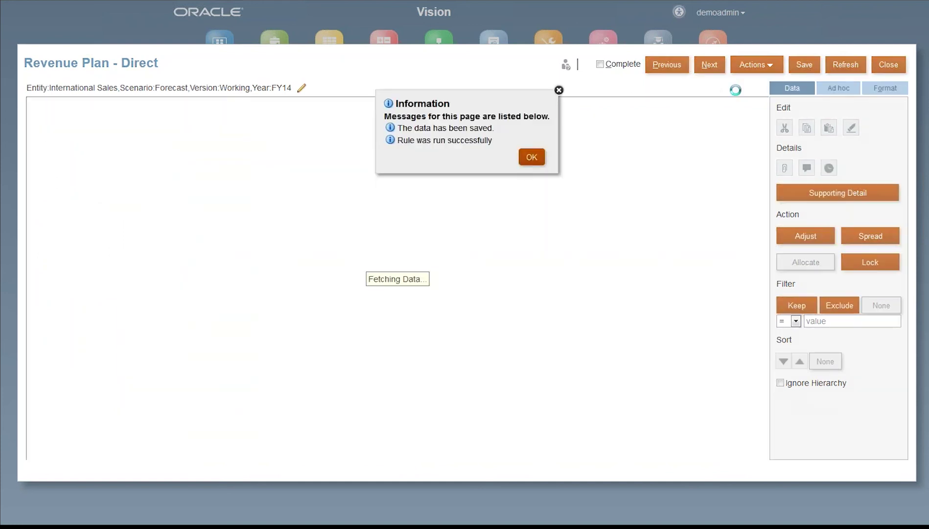
{"action": "left_click", "coordinate": [542, 155]}
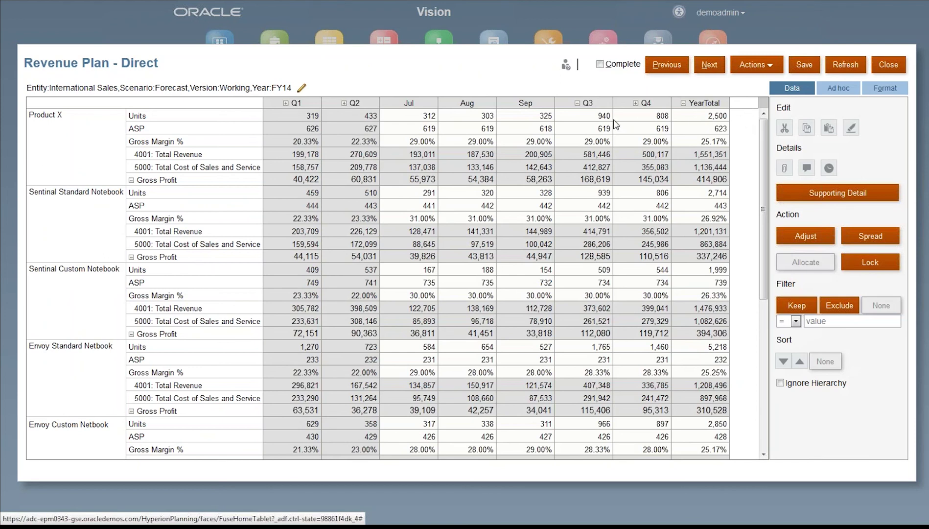
Step: View the change history of Product X's September Units cell, then close it
{"action": "left_click", "coordinate": [528, 120]}
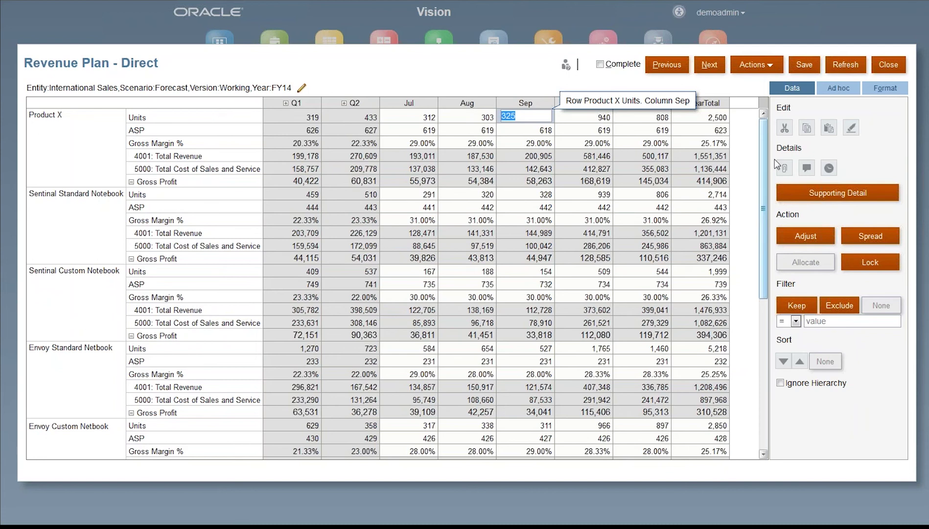
{"action": "left_click", "coordinate": [828, 169]}
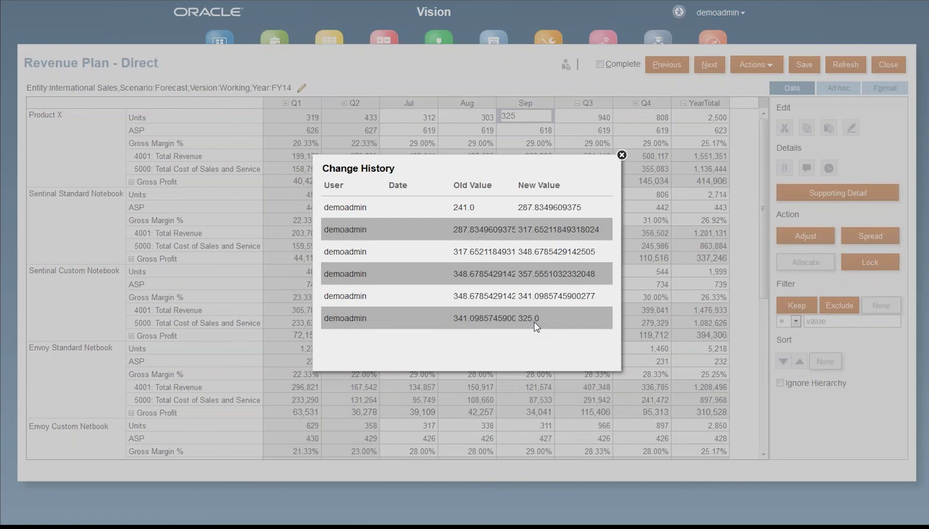
{"action": "left_click", "coordinate": [621, 154]}
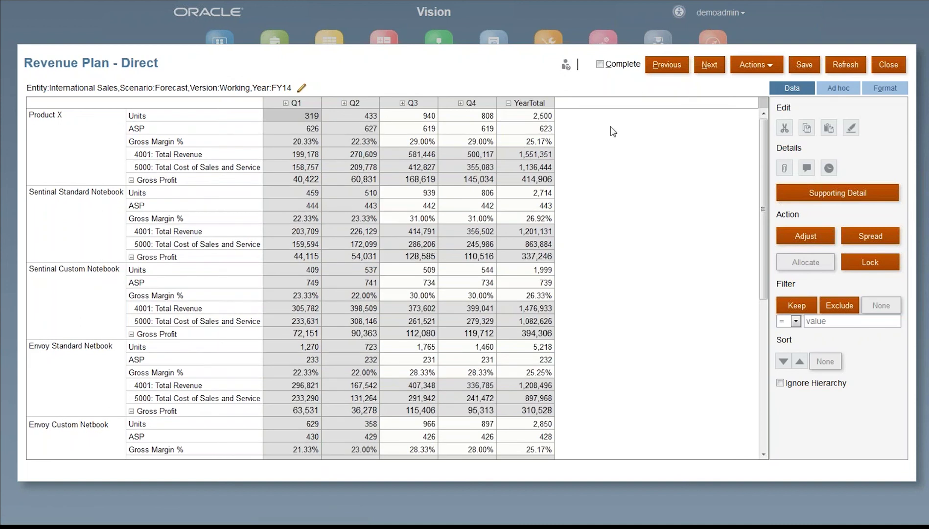
Step: Change the form's POV version from Working to What If and apply it
{"action": "left_click", "coordinate": [109, 143]}
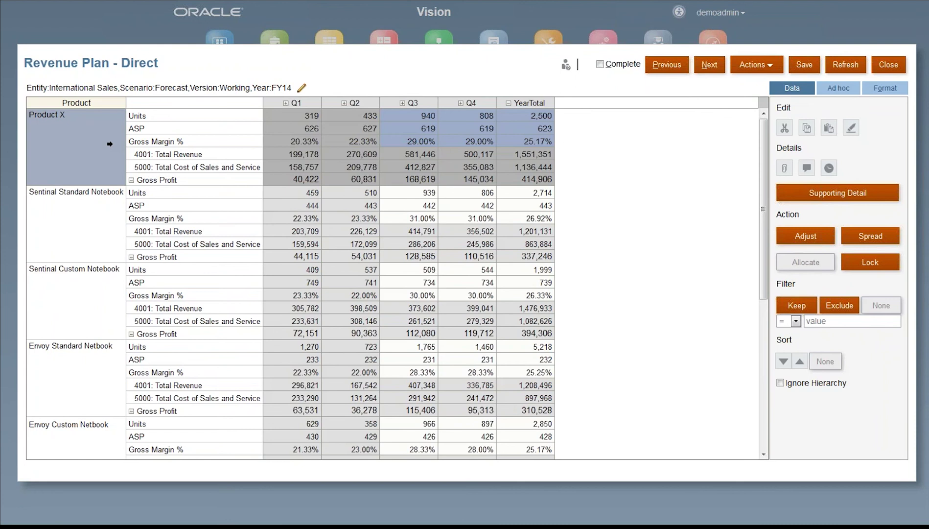
{"action": "left_click", "coordinate": [303, 93]}
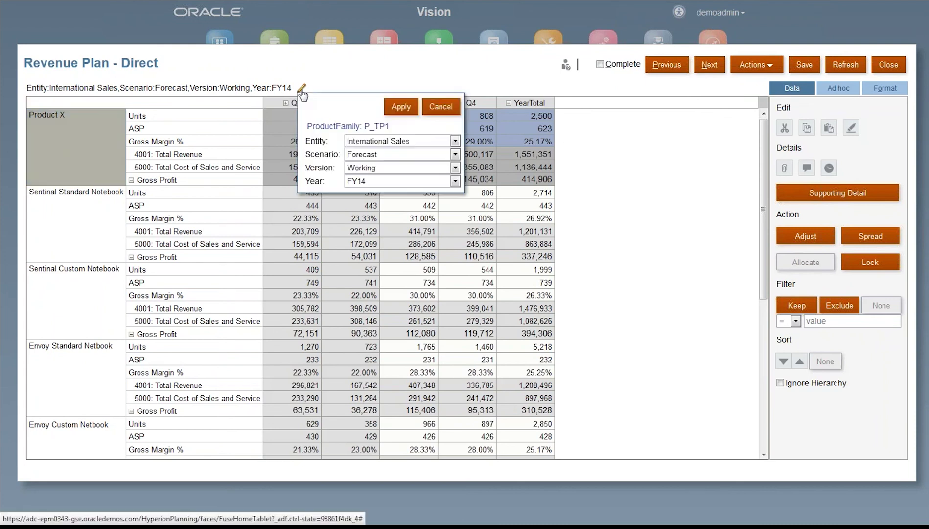
{"action": "left_click", "coordinate": [455, 168]}
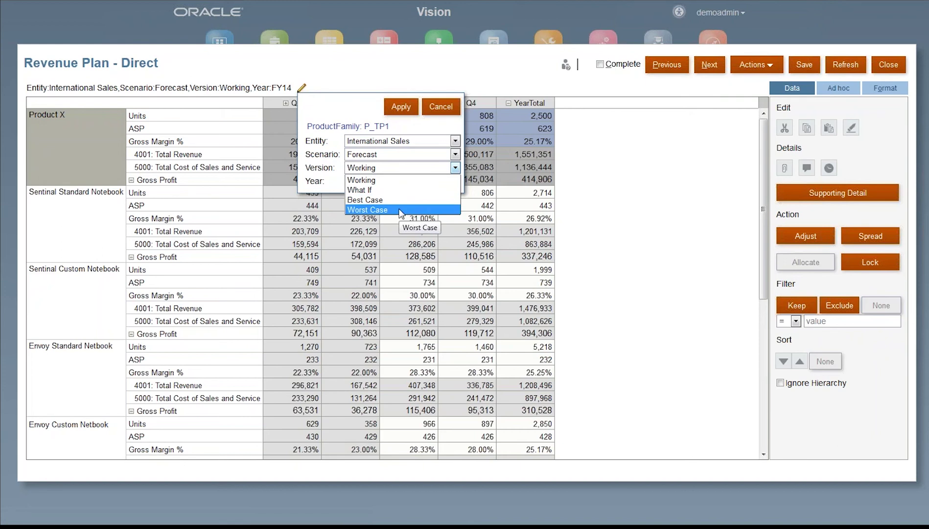
{"action": "left_click", "coordinate": [374, 191]}
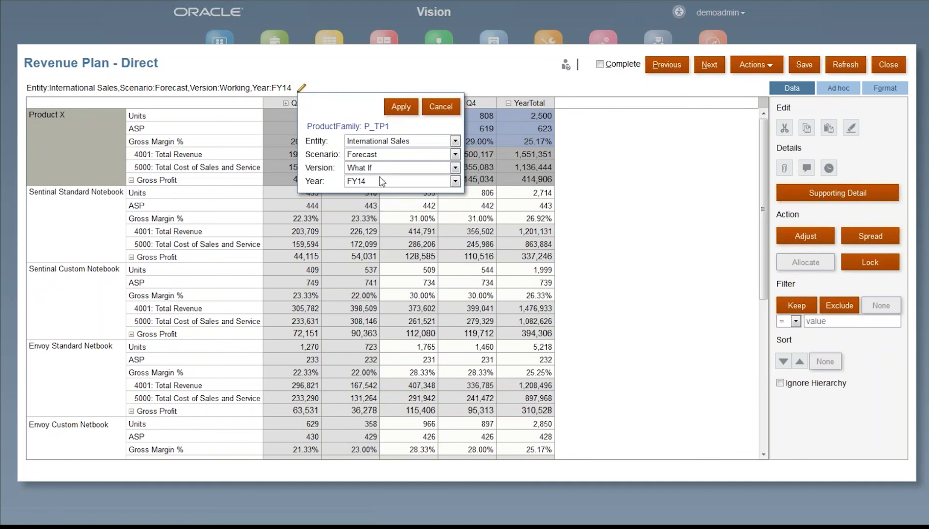
{"action": "left_click", "coordinate": [400, 107]}
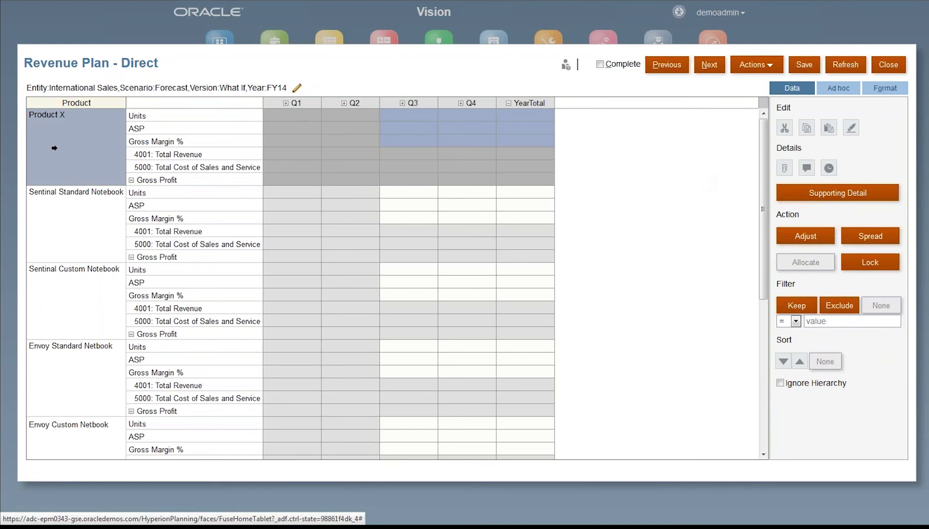
Step: Create a What If version from current data via Actions > What If Modeling, then expand YearTotal
{"action": "left_click", "coordinate": [772, 66]}
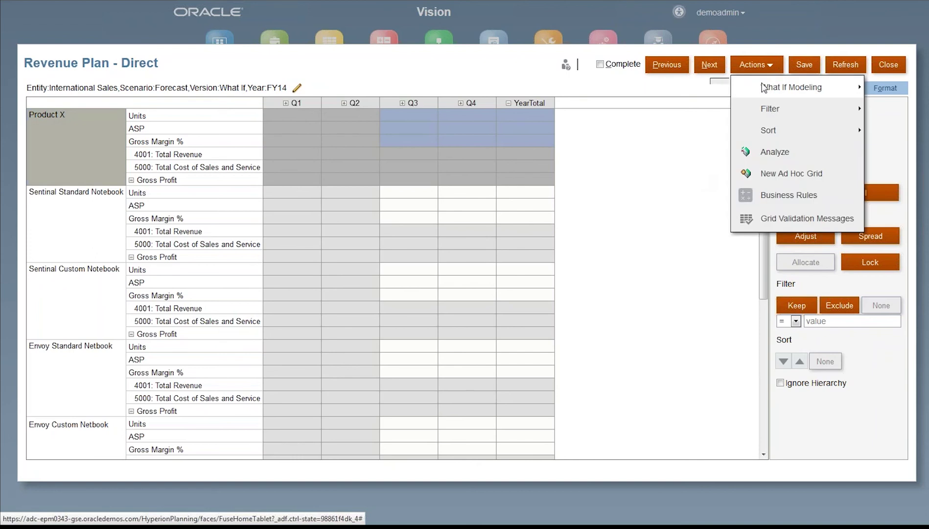
{"action": "mouse_move", "coordinate": [764, 87]}
{"action": "left_click", "coordinate": [690, 92]}
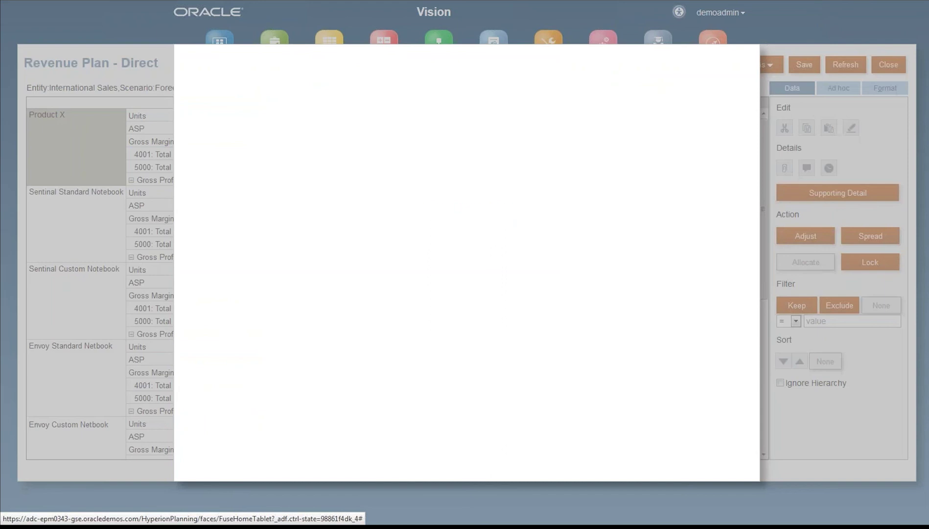
{"action": "left_click", "coordinate": [506, 144]}
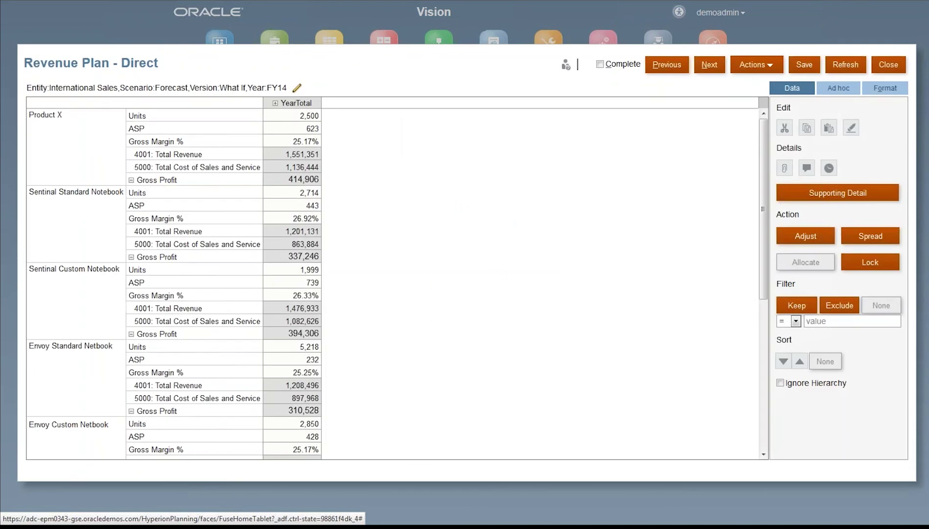
{"action": "left_click", "coordinate": [275, 104]}
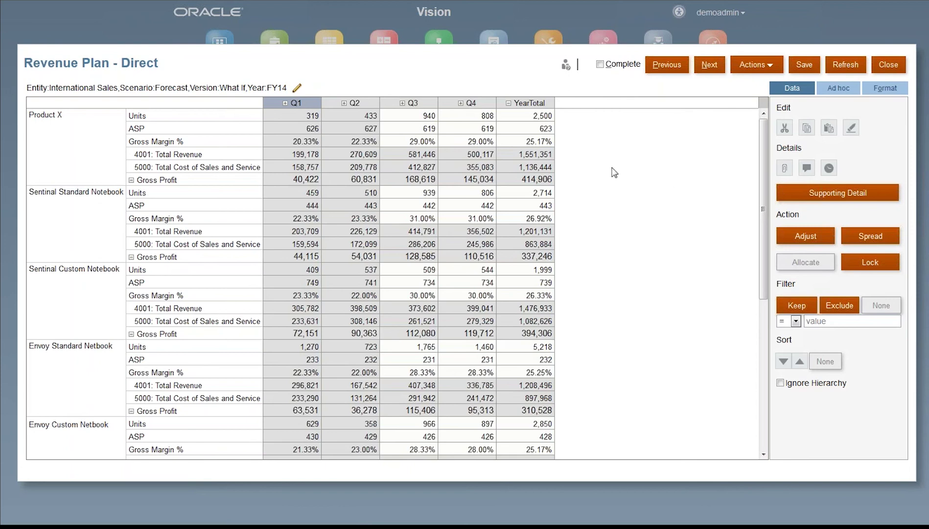
Step: Adjust Product X's YearTotal Units up by 10% to 2,750
{"action": "left_click", "coordinate": [522, 118]}
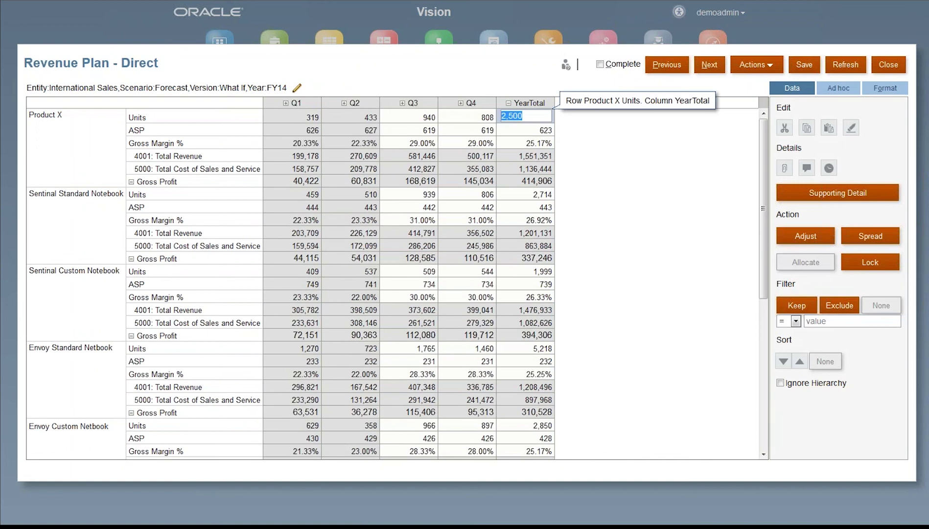
{"action": "left_click", "coordinate": [796, 239]}
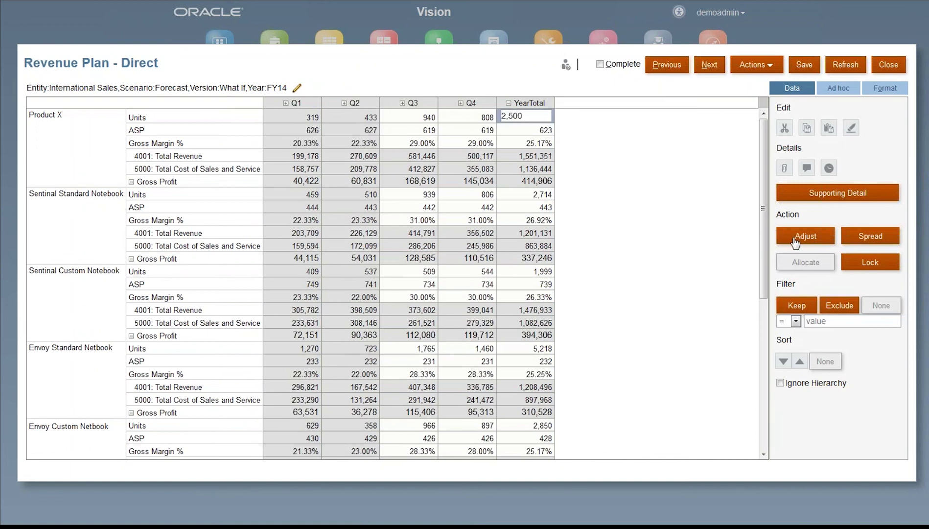
{"action": "left_click", "coordinate": [796, 239]}
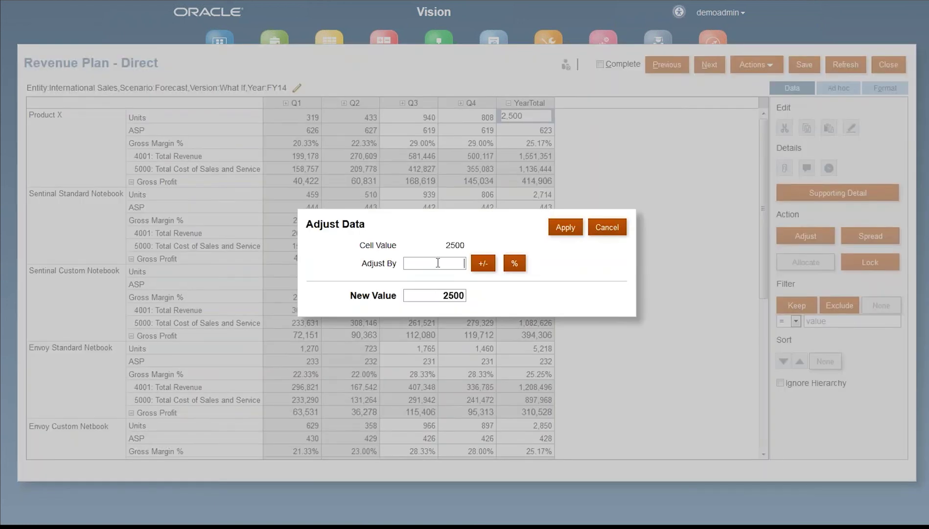
{"action": "type", "text": "10"}
{"action": "left_click", "coordinate": [518, 262]}
{"action": "left_click", "coordinate": [575, 232]}
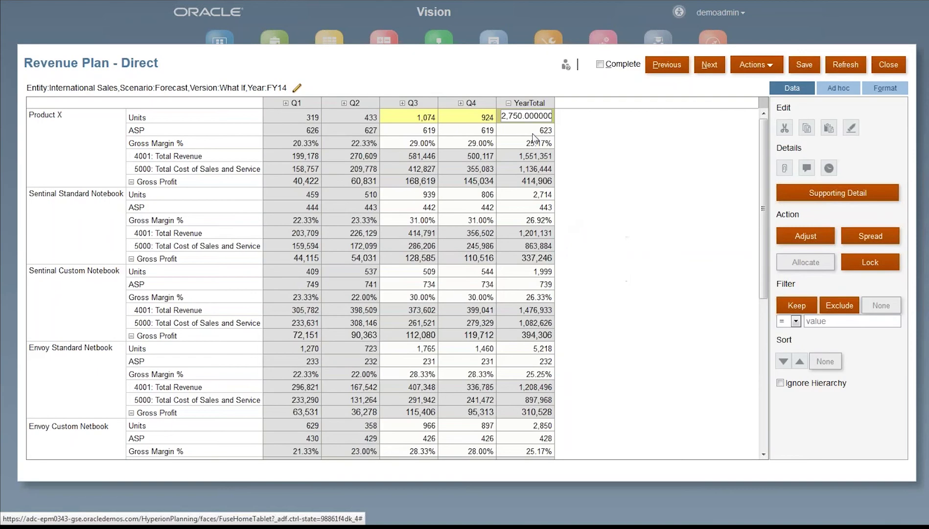
Step: Set Product X's yearly ASP to 615 and Gross Margin % to 25%, then save
{"action": "left_click", "coordinate": [532, 131]}
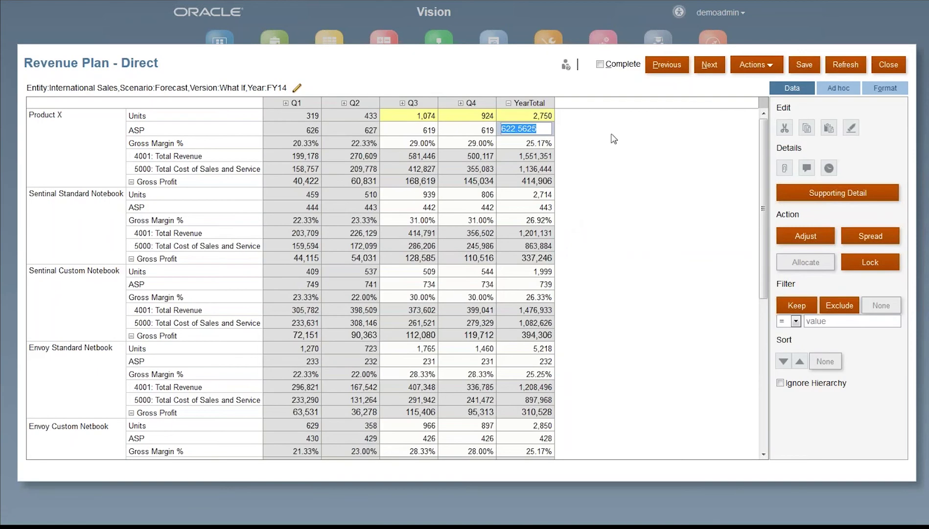
{"action": "type", "text": "615"}
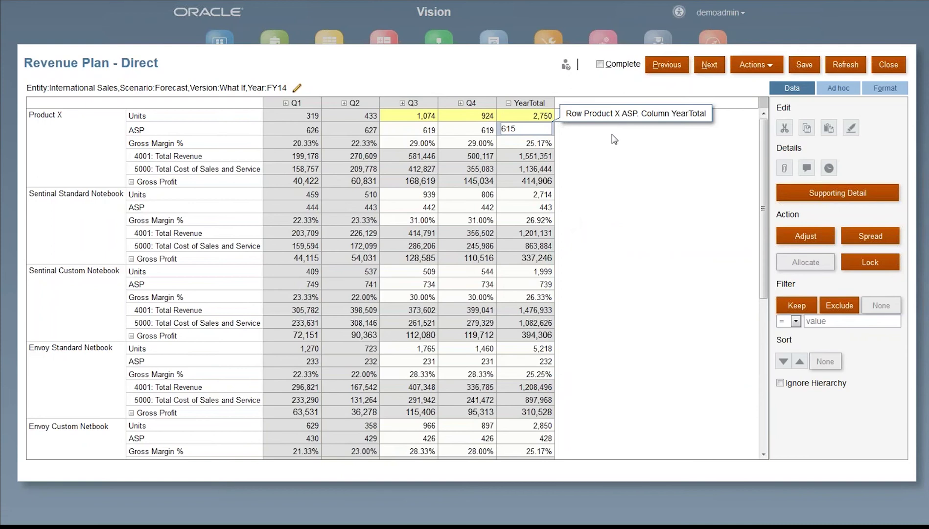
{"action": "key", "text": "Return"}
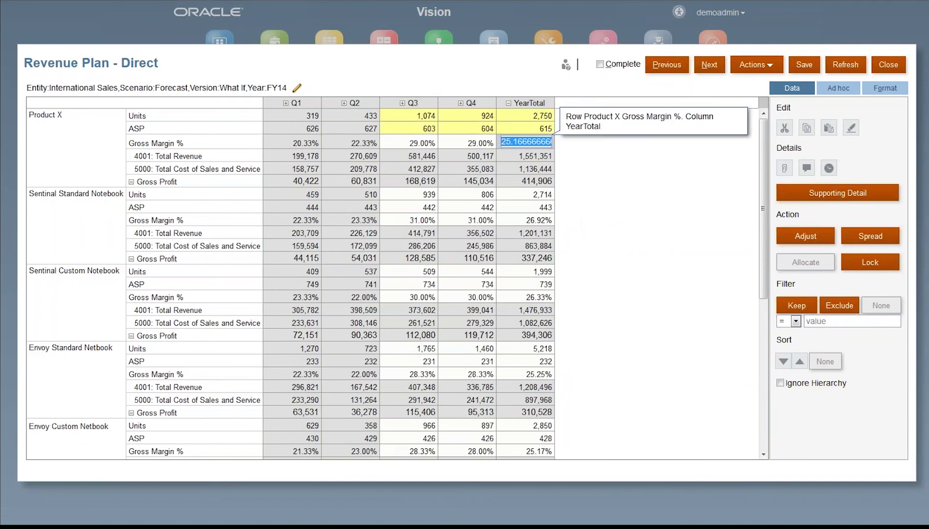
{"action": "type", "text": "25%"}
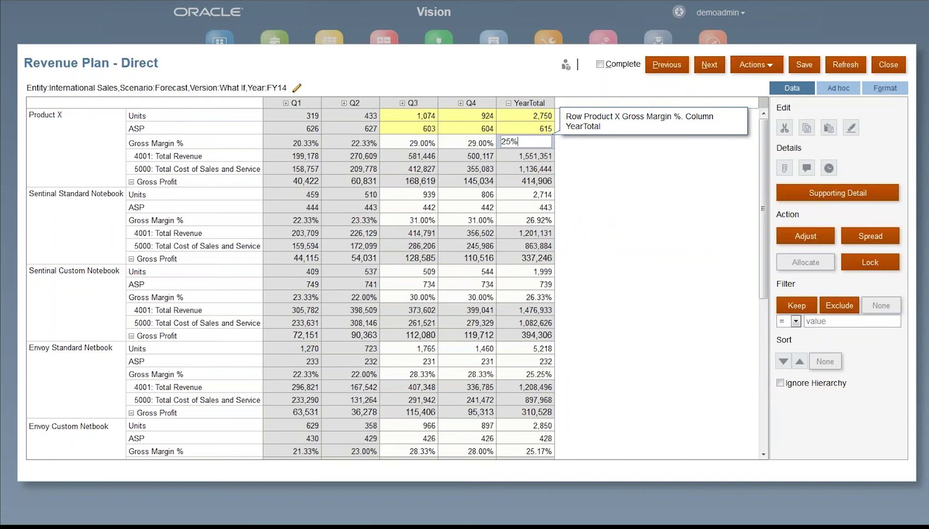
{"action": "key", "text": "Return"}
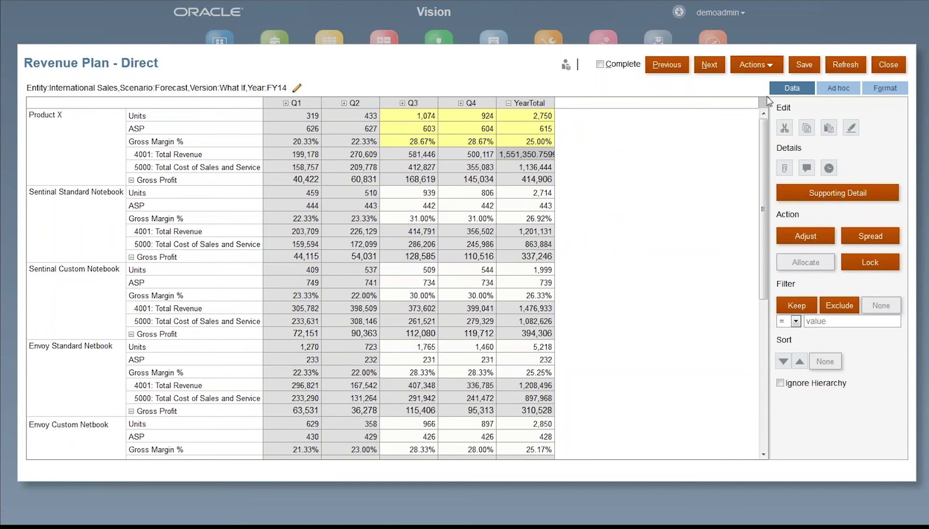
{"action": "left_click", "coordinate": [799, 68]}
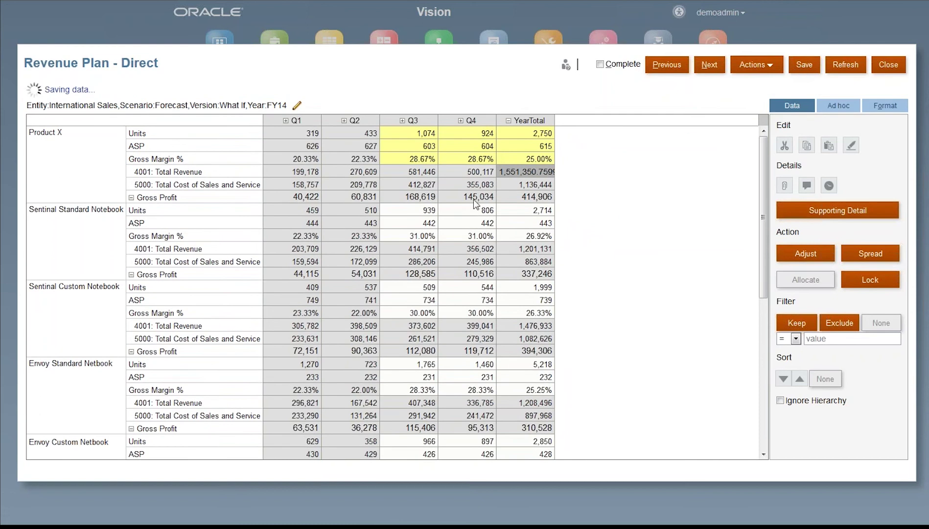
{"action": "left_click", "coordinate": [533, 161]}
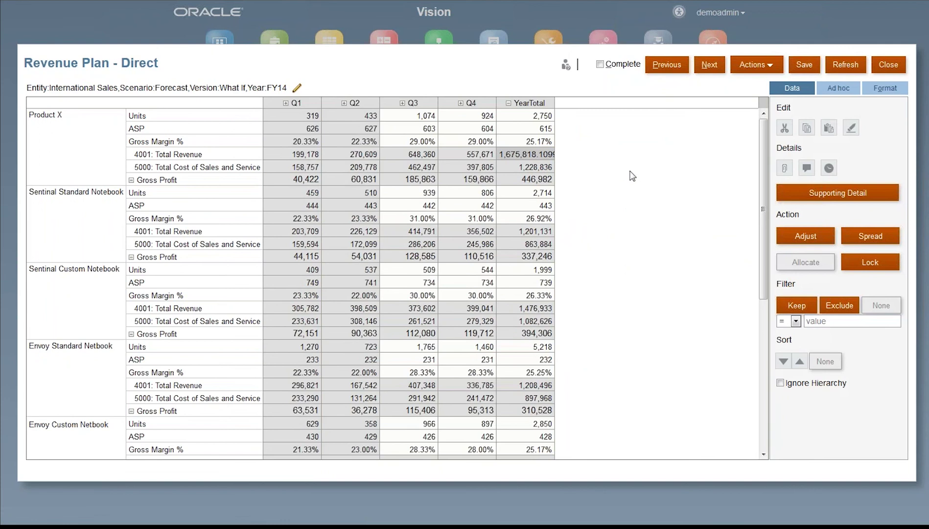
Step: Run Analyze What If Impact on Product X's rows from the form's What If Modeling actions
{"action": "left_click", "coordinate": [101, 160]}
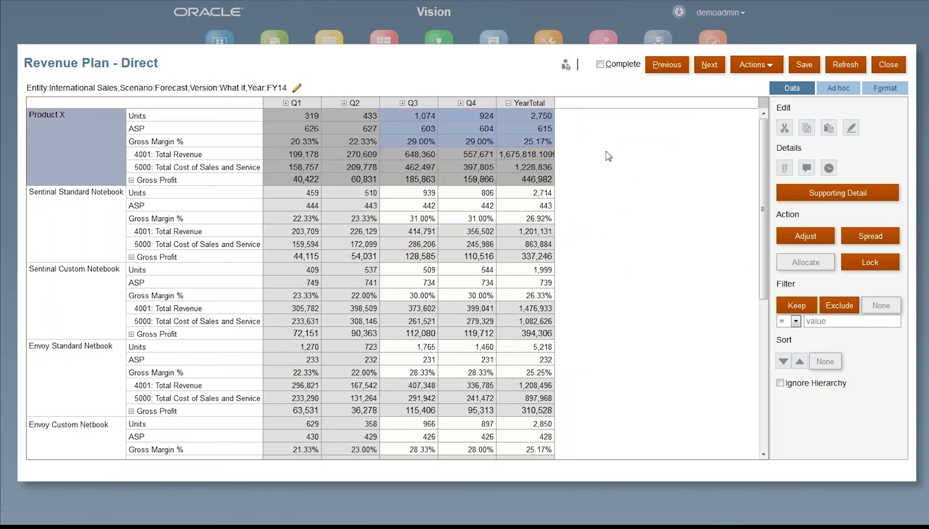
{"action": "left_click", "coordinate": [771, 66]}
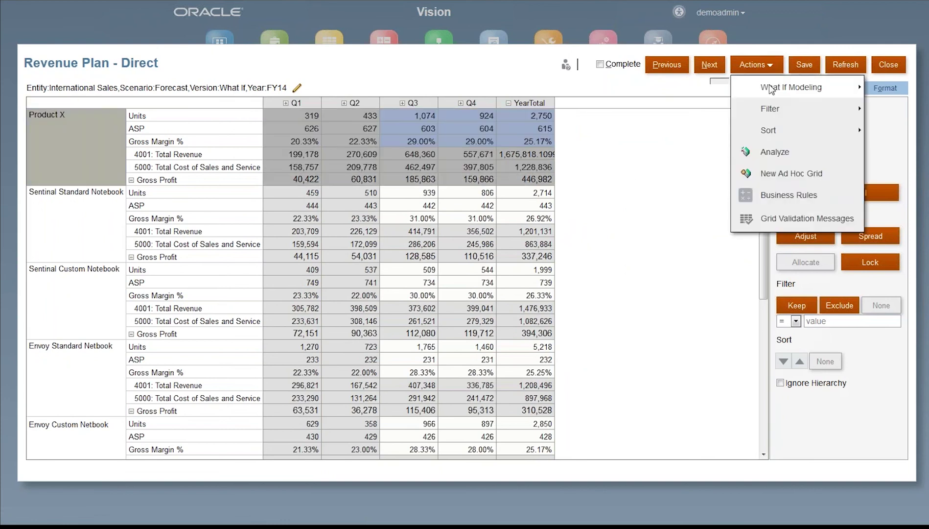
{"action": "mouse_move", "coordinate": [771, 90]}
{"action": "left_click", "coordinate": [673, 111]}
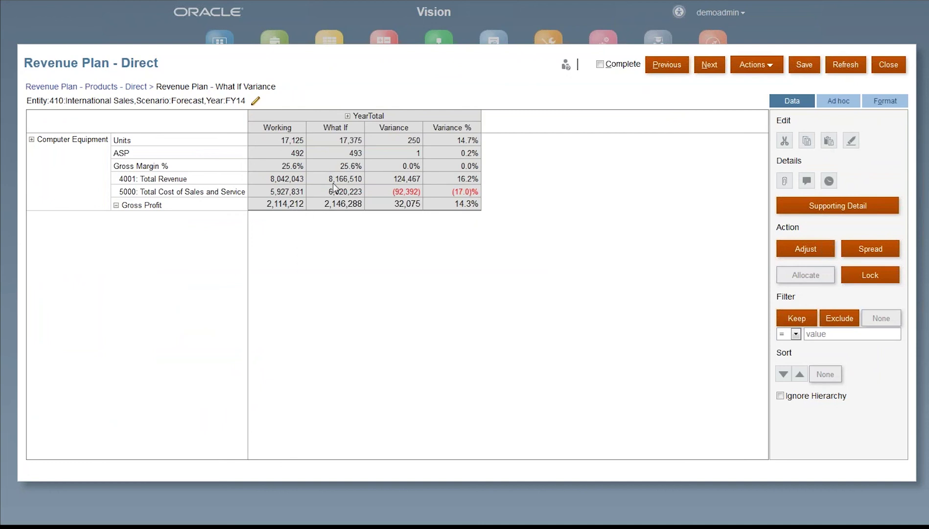
Step: Review the Gross Profit variance and Product X rows under expanded Computer Equipment, then close the variance form
{"action": "left_click", "coordinate": [468, 203]}
{"action": "left_click", "coordinate": [469, 204]}
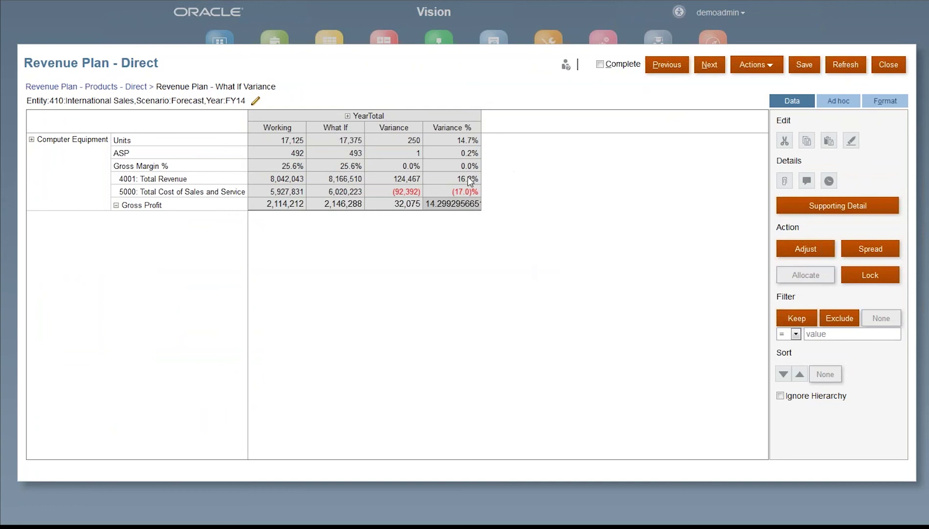
{"action": "left_click", "coordinate": [32, 140]}
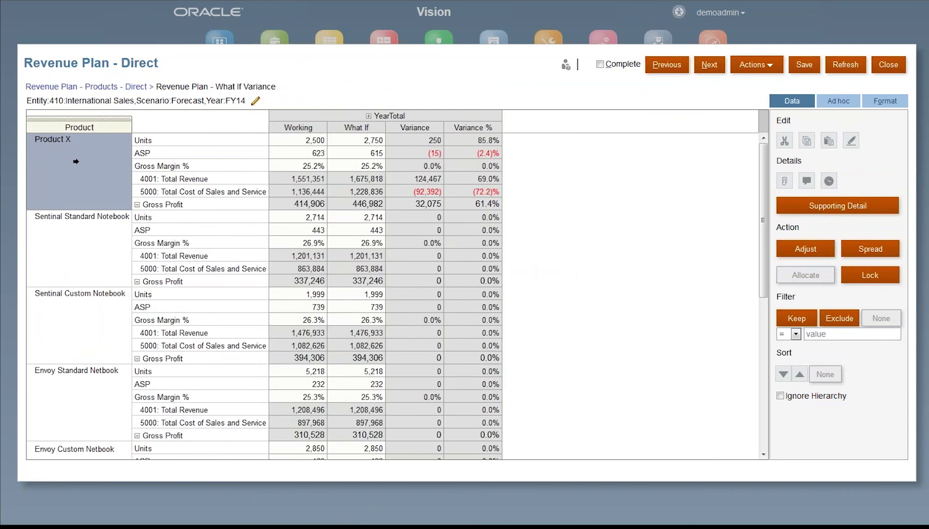
{"action": "left_click", "coordinate": [76, 161]}
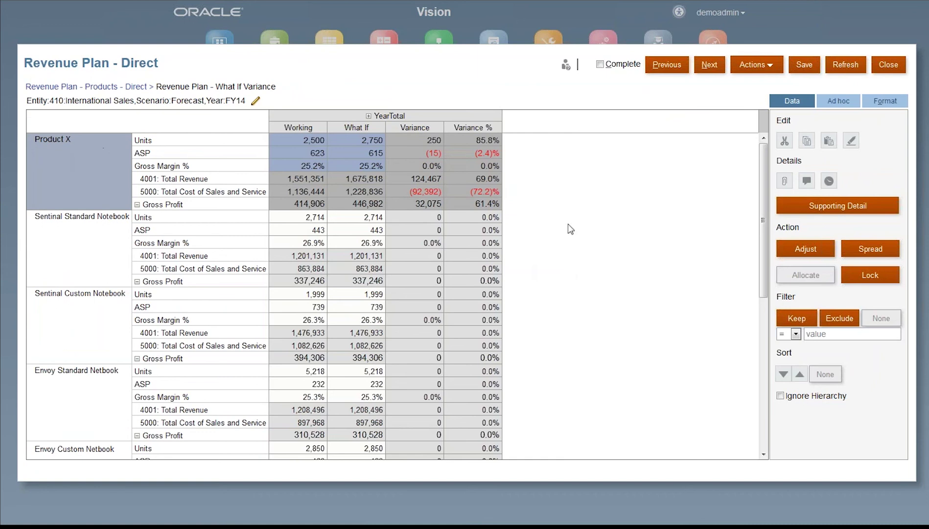
{"action": "left_click_drag", "start_coordinate": [762, 156], "coordinate": [764, 372]}
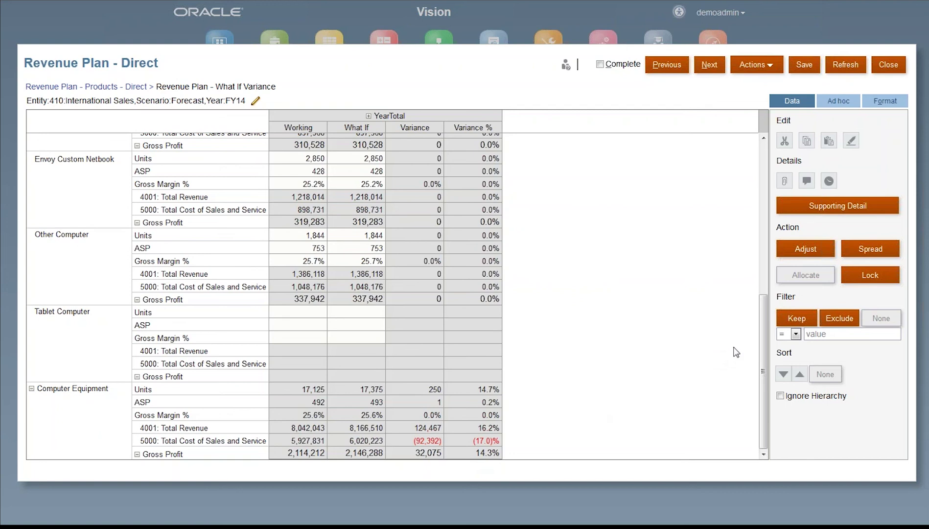
{"action": "left_click", "coordinate": [891, 66]}
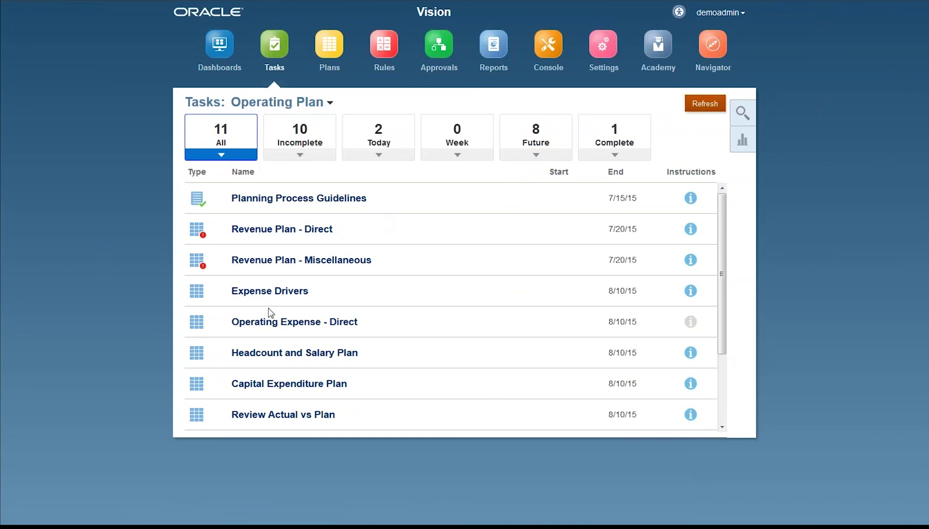
Step: Open the Operating Expense - Direct form from the Operating Plan task list
{"action": "left_click", "coordinate": [269, 323]}
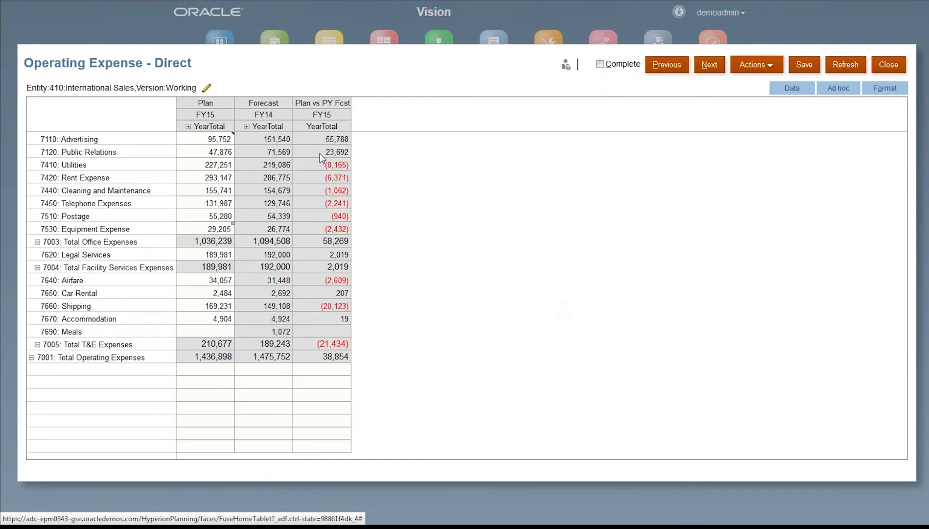
Step: Expand Plan FY15 into quarters and Q3 into Jul–Sep, then set 7420 Rent Expense YearTotal to 350,000
{"action": "mouse_move", "coordinate": [278, 104]}
{"action": "left_click", "coordinate": [188, 126]}
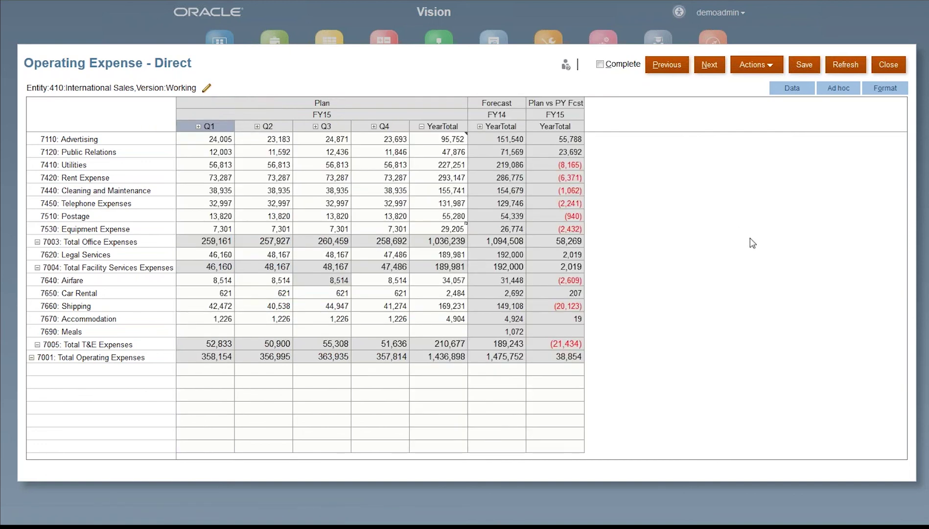
{"action": "left_click", "coordinate": [316, 126]}
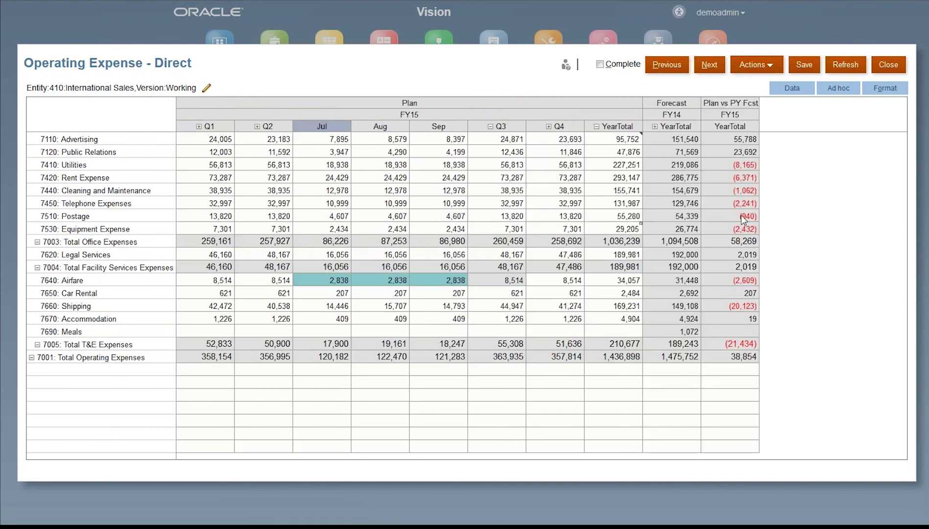
{"action": "left_click", "coordinate": [611, 179]}
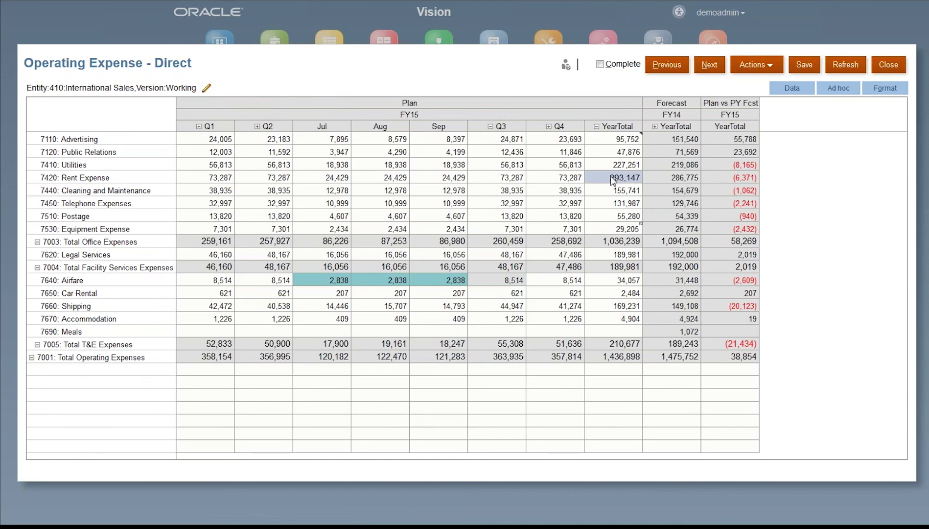
{"action": "left_click", "coordinate": [611, 176]}
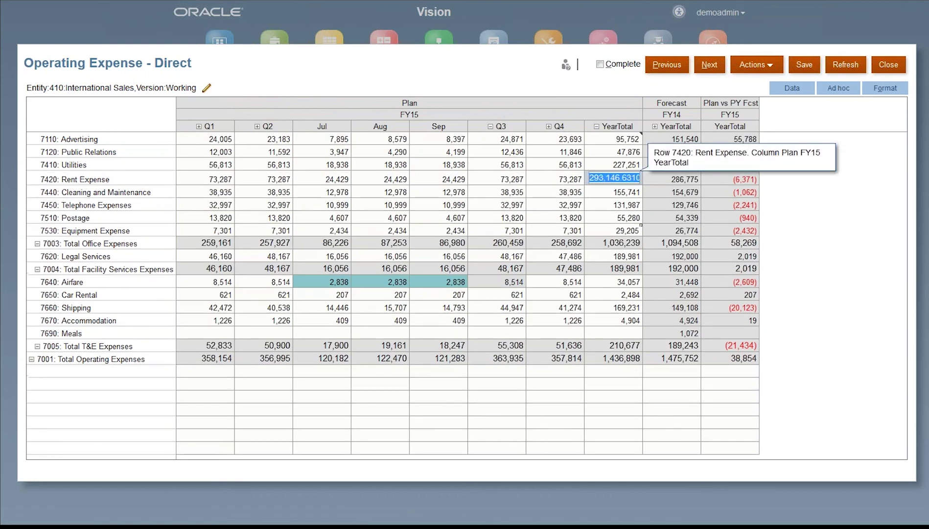
{"action": "type", "text": "350000"}
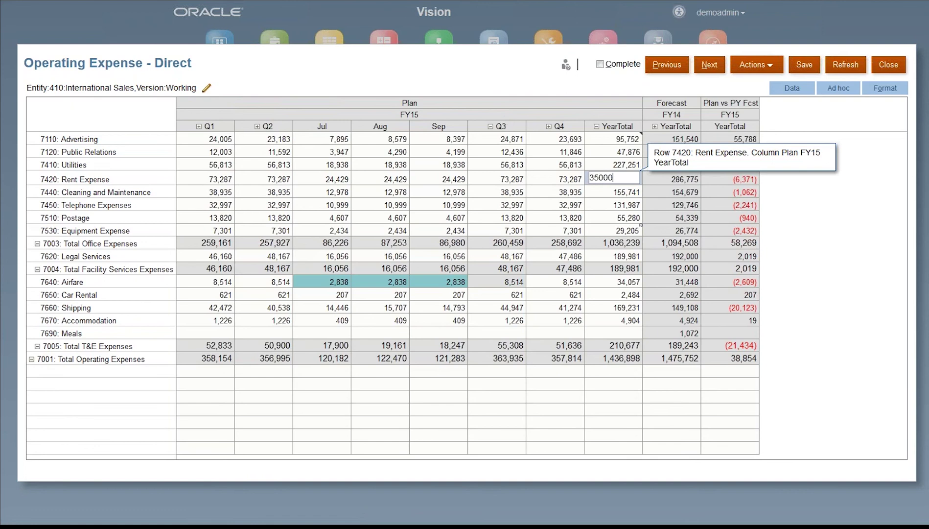
{"action": "key", "text": "Return"}
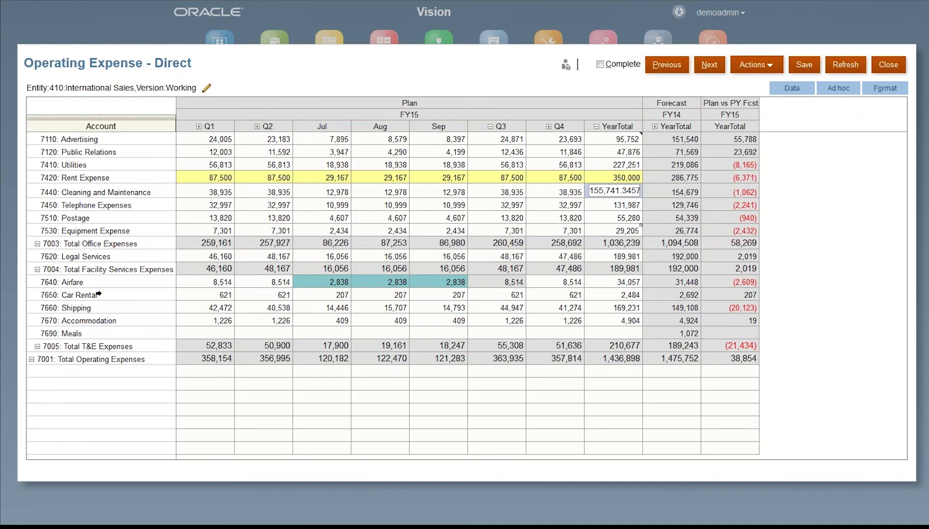
Step: Review the trip Supporting Detail behind Airfare's Jul–Sep values, then cancel without changes
{"action": "left_click", "coordinate": [104, 282]}
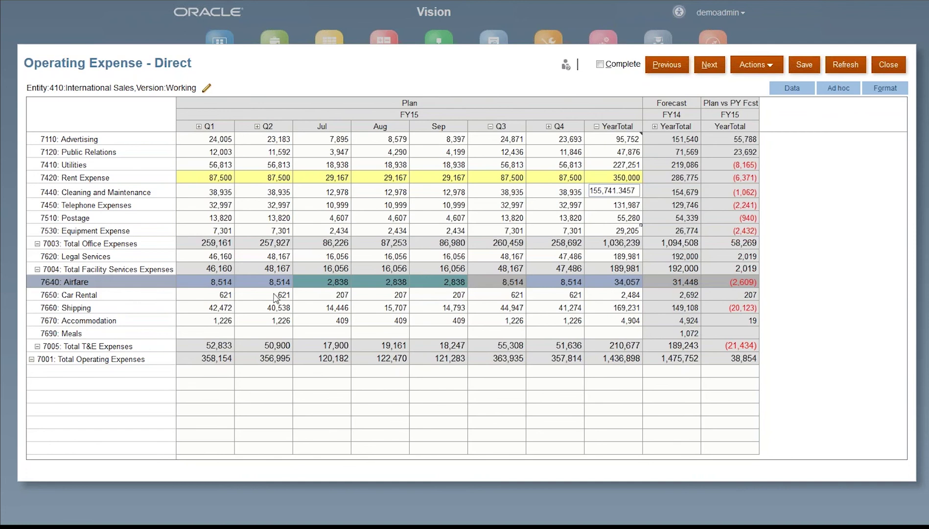
{"action": "left_click_drag", "start_coordinate": [314, 284], "coordinate": [435, 286]}
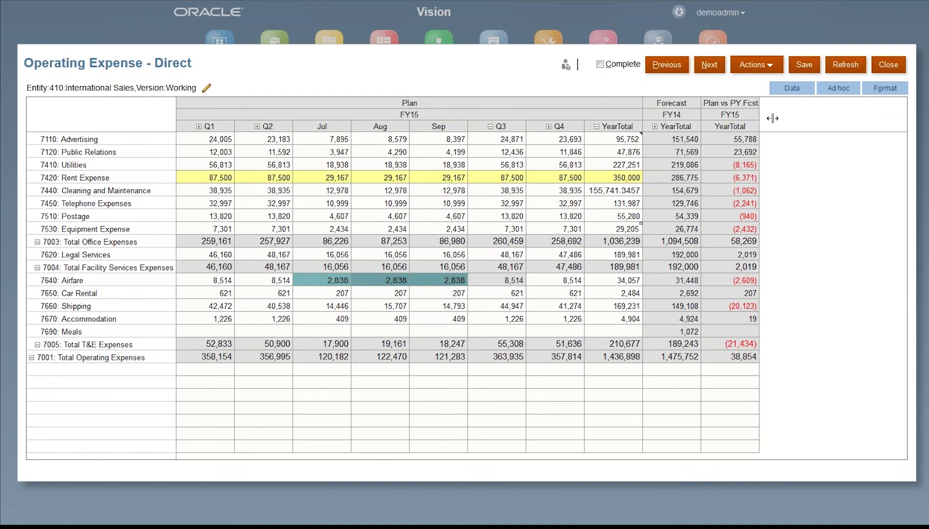
{"action": "left_click", "coordinate": [792, 89]}
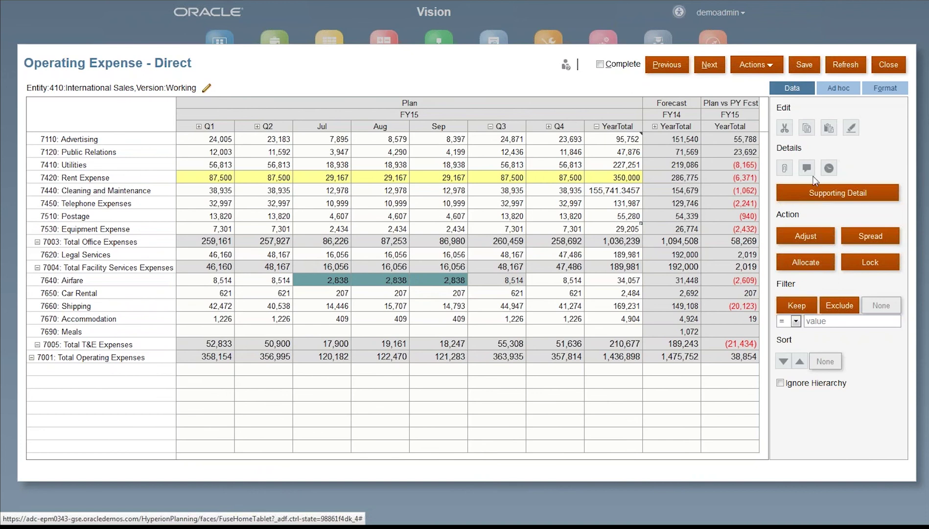
{"action": "left_click", "coordinate": [838, 193]}
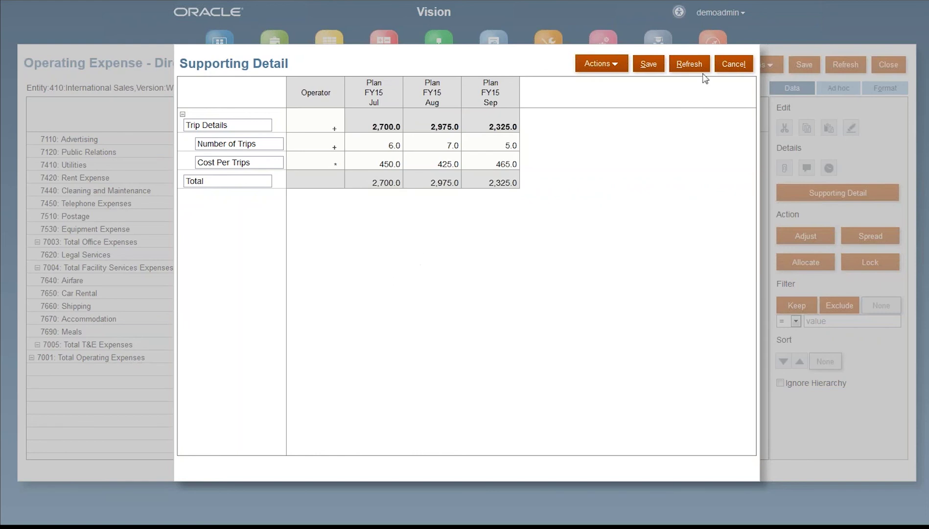
{"action": "left_click", "coordinate": [740, 64]}
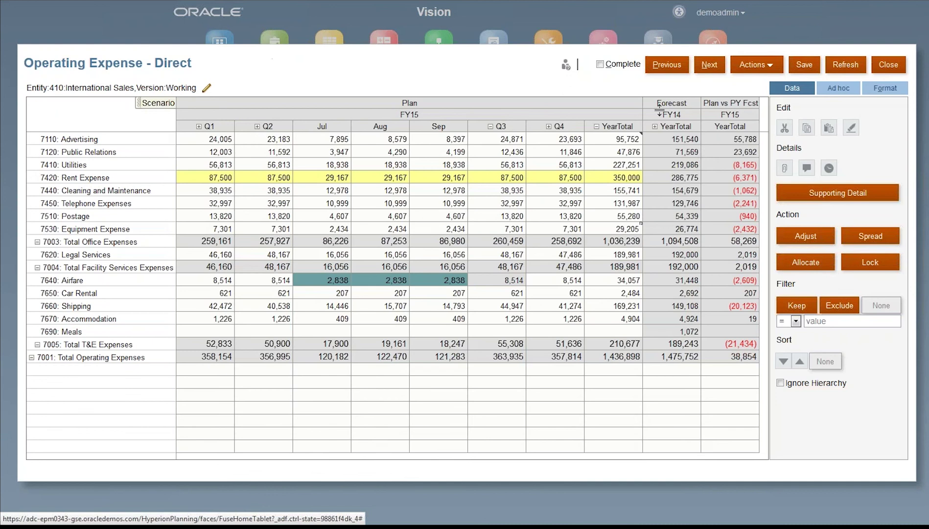
{"action": "left_click", "coordinate": [804, 64]}
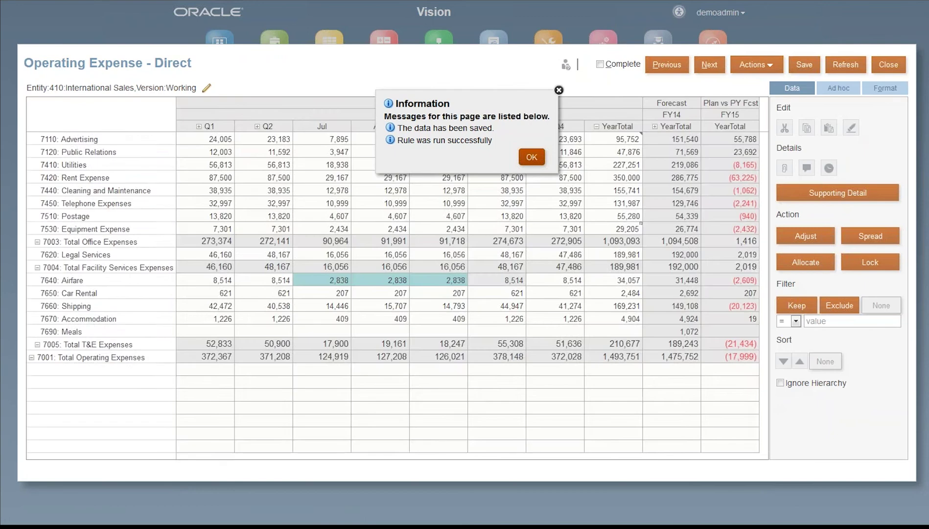
{"action": "left_click", "coordinate": [533, 157]}
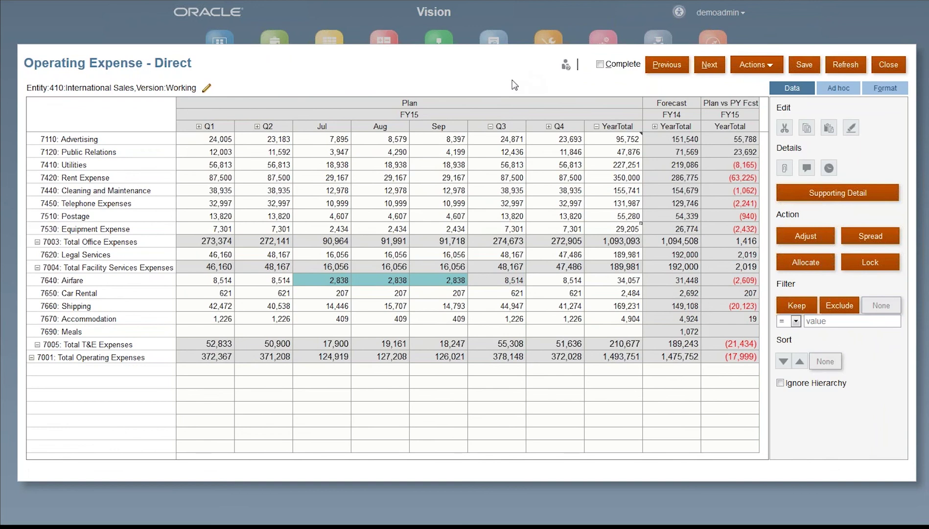
{"action": "left_click", "coordinate": [491, 128]}
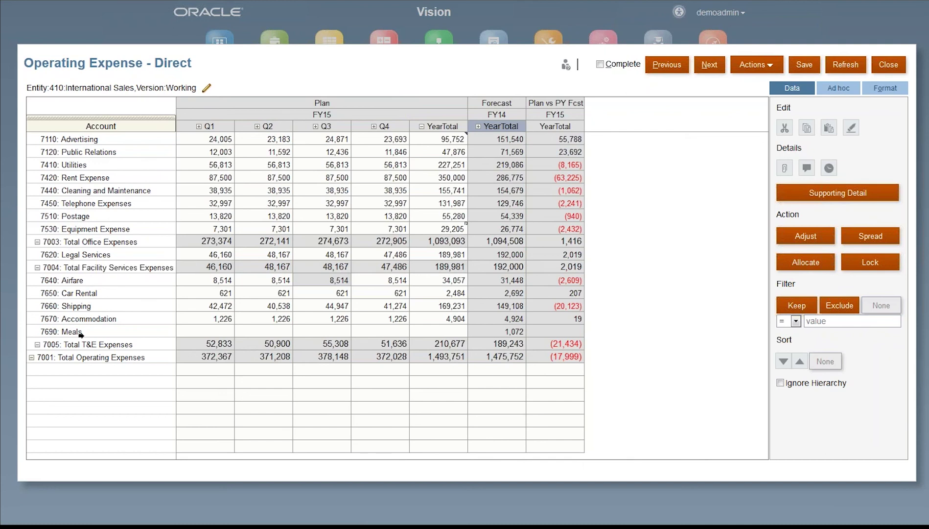
Step: Grid-spread a new Total Operating Expenses Plan YearTotal of 1,500,000 proportionally across the expense lines
{"action": "left_click", "coordinate": [68, 354]}
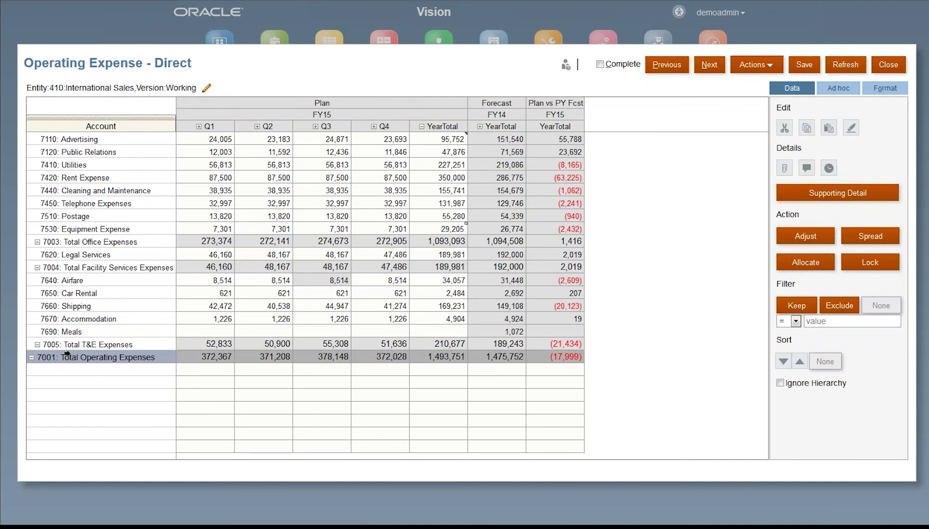
{"action": "left_click", "coordinate": [440, 361]}
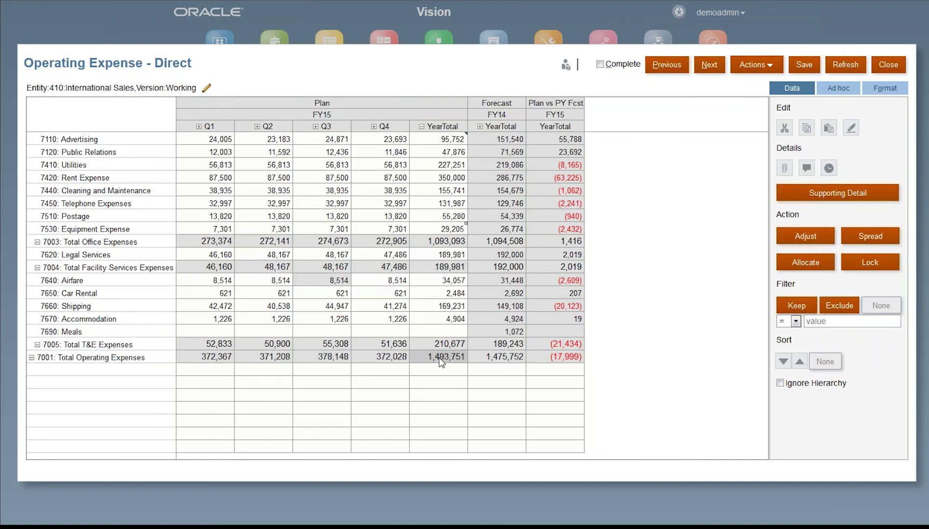
{"action": "left_click", "coordinate": [441, 360]}
{"action": "left_click", "coordinate": [879, 238]}
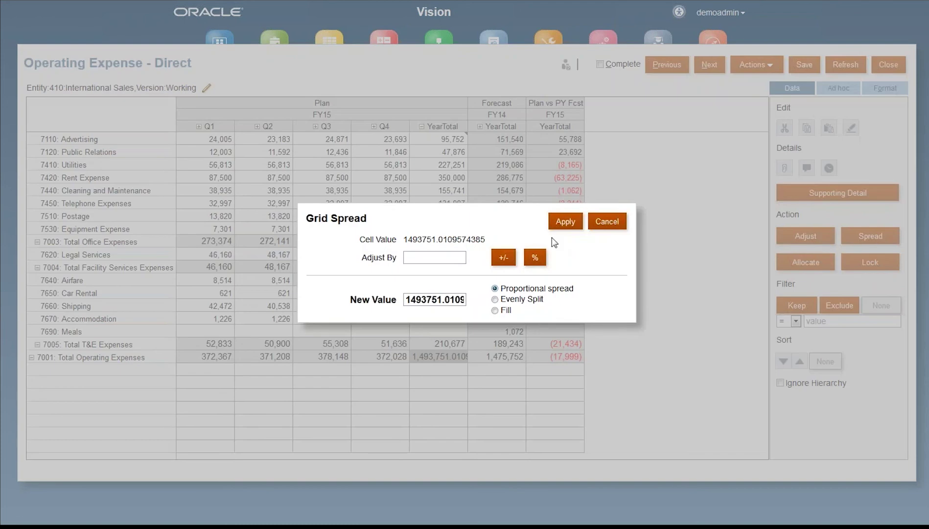
{"action": "left_click", "coordinate": [429, 257]}
{"action": "type", "text": "15000000"}
{"action": "key", "text": "BackSpace"}
{"action": "key", "text": "BackSpace"}
{"action": "key", "text": "BackSpace"}
{"action": "key", "text": "BackSpace"}
{"action": "key", "text": "BackSpace"}
{"action": "type", "text": "0000"}
{"action": "left_click_drag", "start_coordinate": [465, 299], "coordinate": [433, 300]}
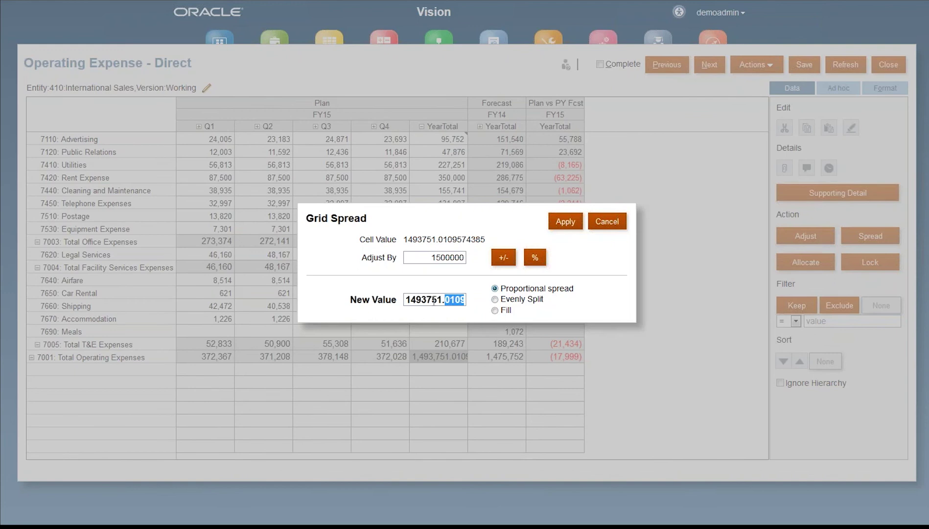
{"action": "triple_click", "coordinate": [433, 300]}
{"action": "type", "text": "1500"}
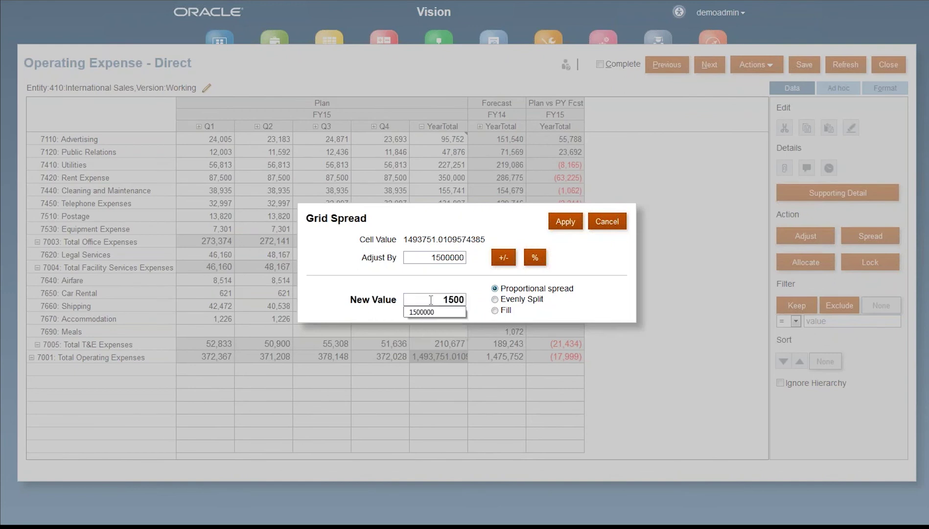
{"action": "type", "text": "000"}
{"action": "left_click", "coordinate": [566, 222]}
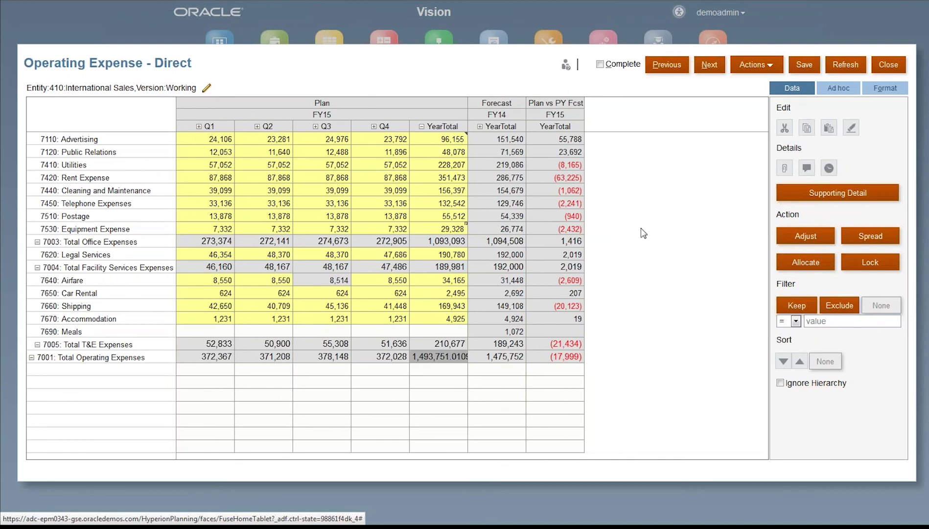
Step: Save the spread plan data and dismiss the save confirmation
{"action": "left_click", "coordinate": [804, 65]}
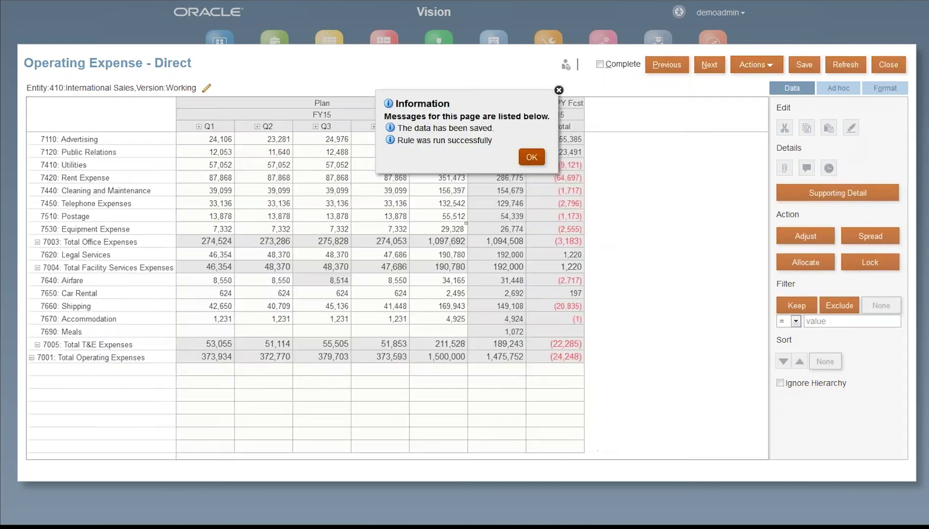
{"action": "left_click", "coordinate": [531, 163]}
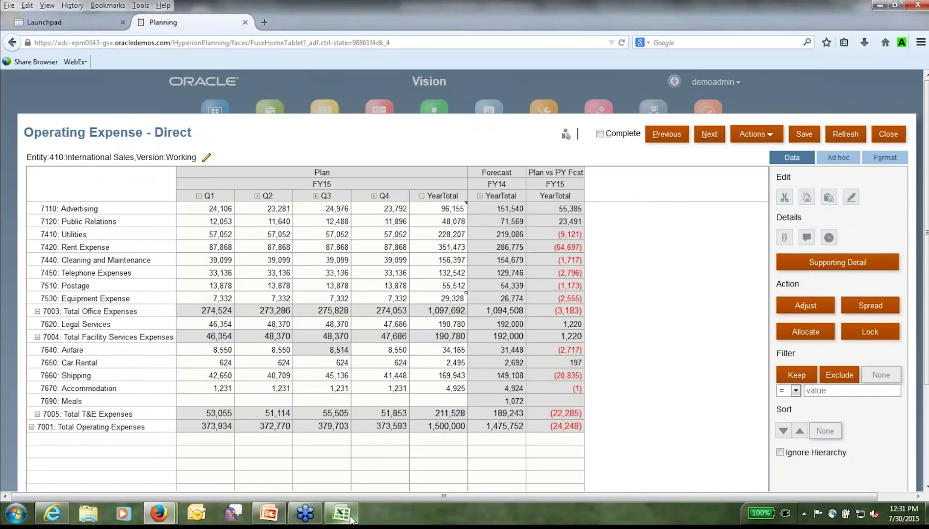
Step: Refresh the Smart View sheet to pull the 1,500,000 total and expand Q3 into months
{"action": "left_click", "coordinate": [351, 518]}
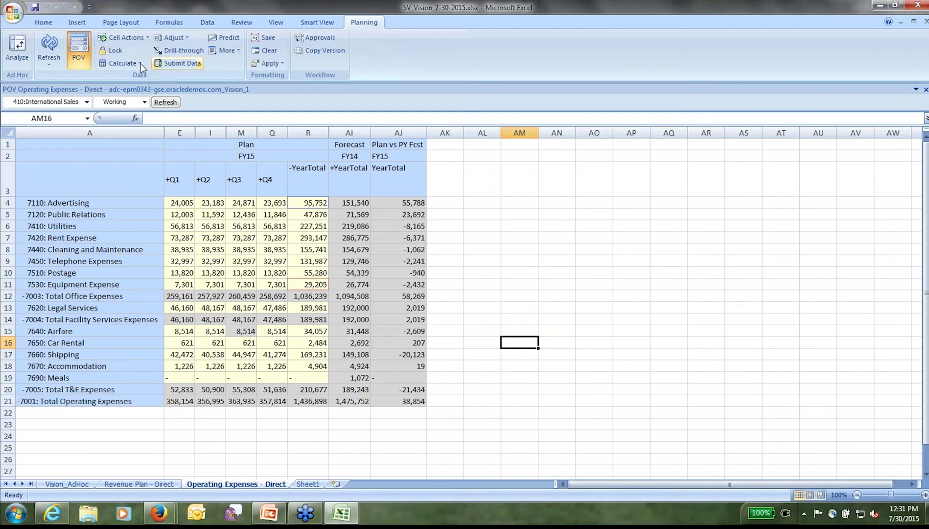
{"action": "left_click", "coordinate": [48, 47]}
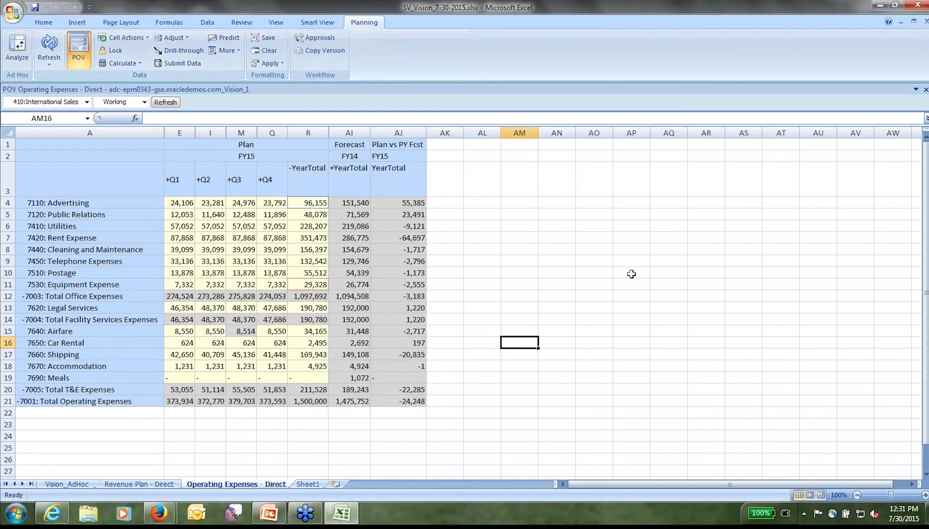
{"action": "left_click", "coordinate": [313, 398]}
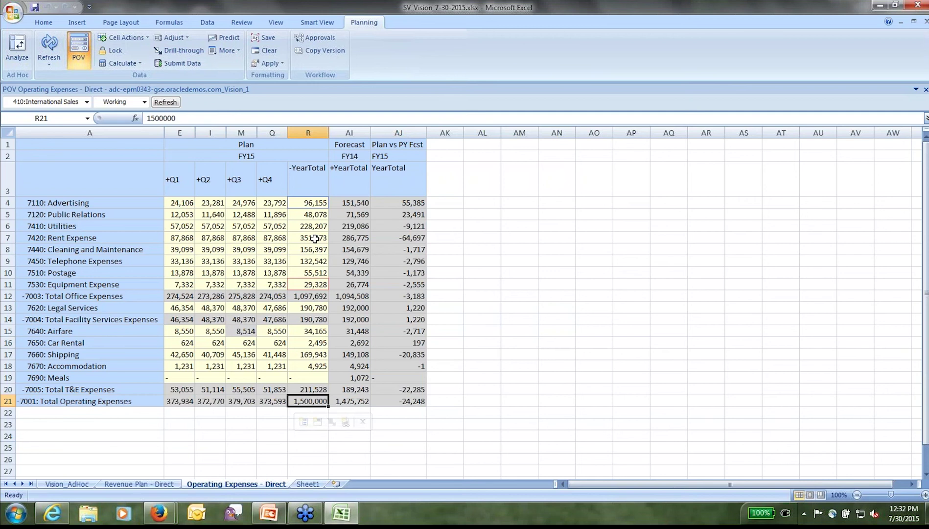
{"action": "double_click", "coordinate": [250, 187]}
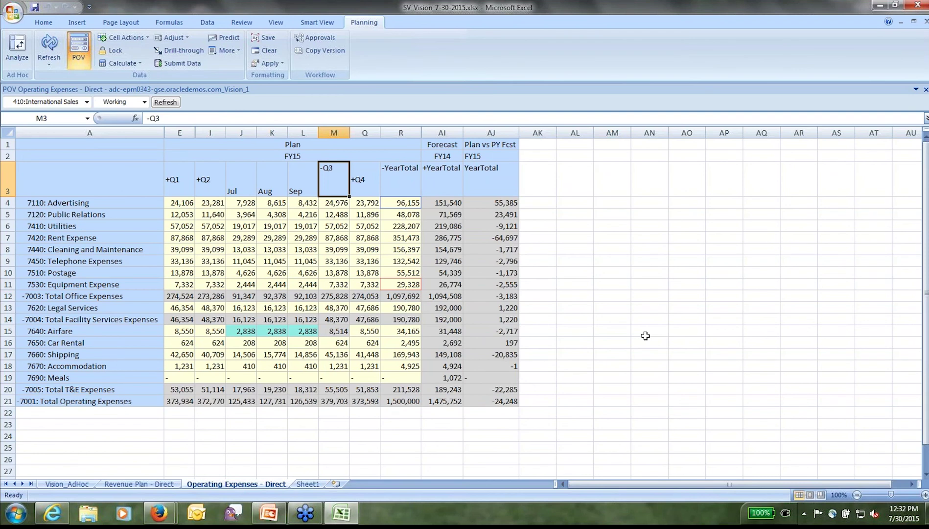
Step: Enter YearTotals of 125,000 for Utilities and 250,000 for Shipping
{"action": "left_click", "coordinate": [402, 225]}
{"action": "type", "text": "12"}
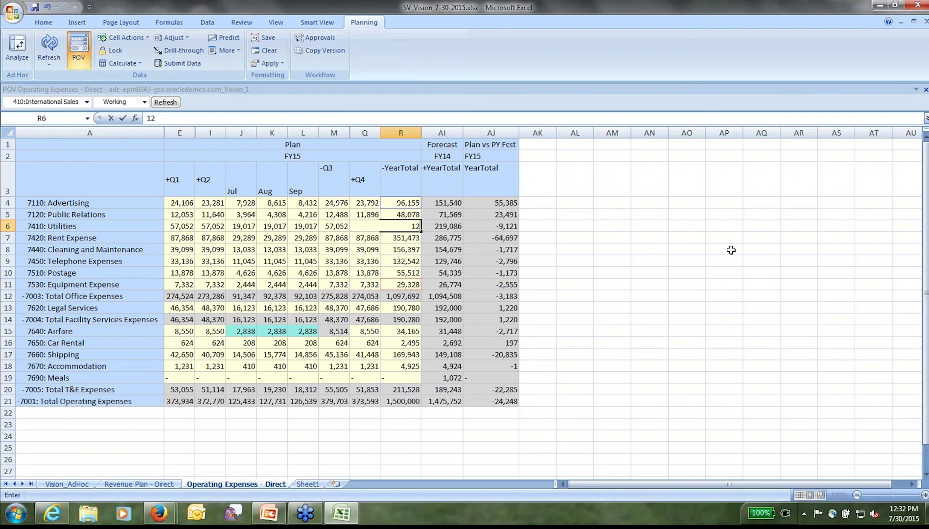
{"action": "type", "text": "5,000"}
{"action": "key", "text": "Return"}
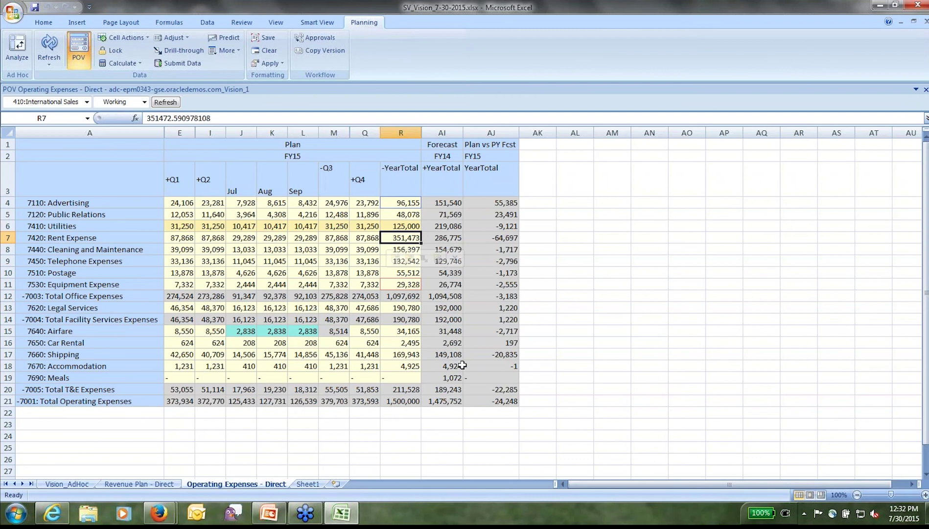
{"action": "left_click", "coordinate": [403, 354]}
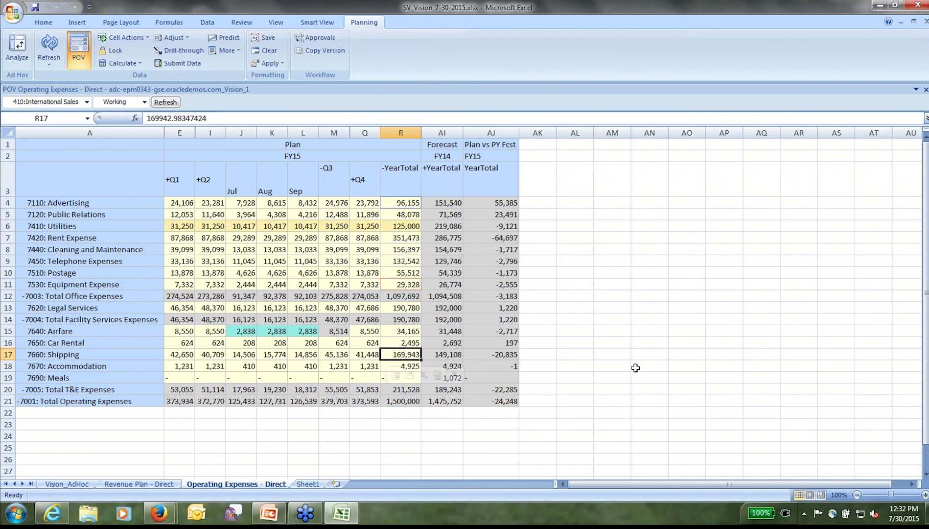
{"action": "type", "text": "250000"}
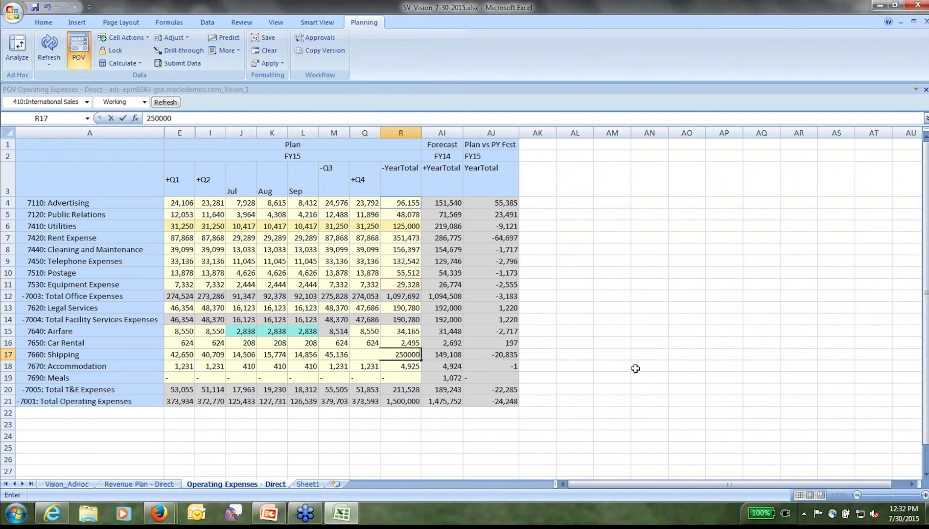
{"action": "key", "text": "BackSpace"}
{"action": "type", "text": "0"}
{"action": "key", "text": "Return"}
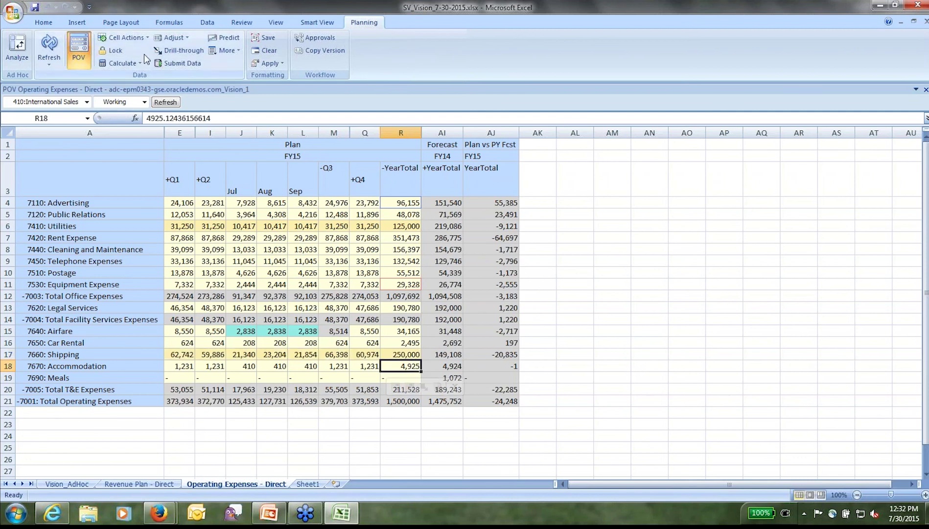
Step: Submit the changed data and verify Shipping, Utilities and the recalculated total of 1,476,850
{"action": "left_click", "coordinate": [188, 60]}
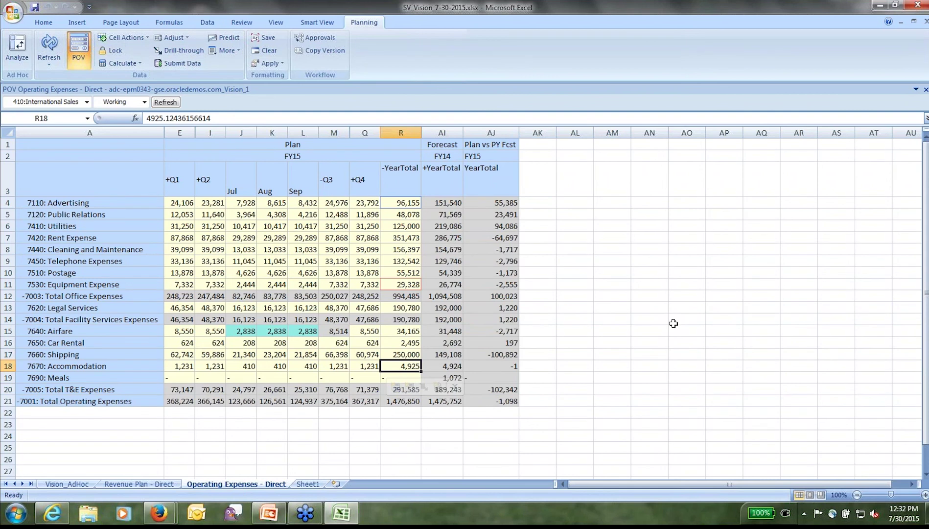
{"action": "left_click", "coordinate": [399, 354]}
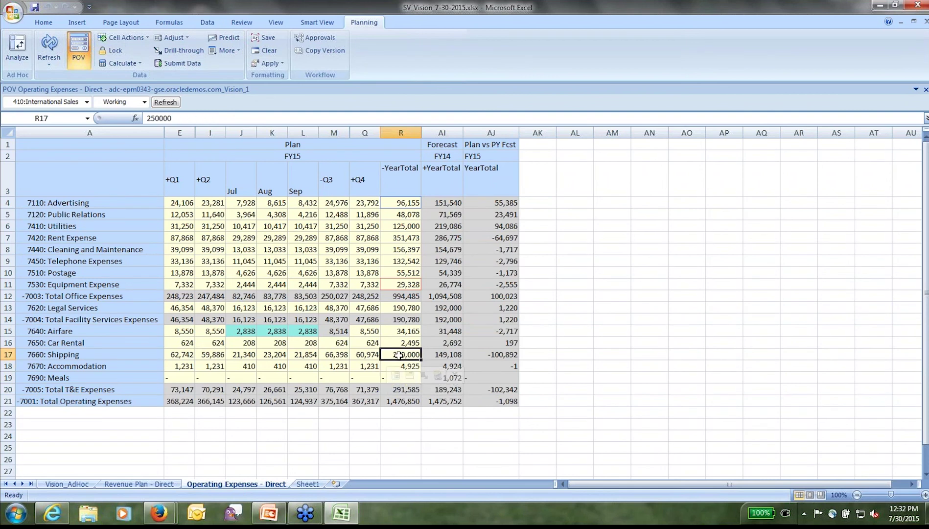
{"action": "left_click", "coordinate": [409, 228]}
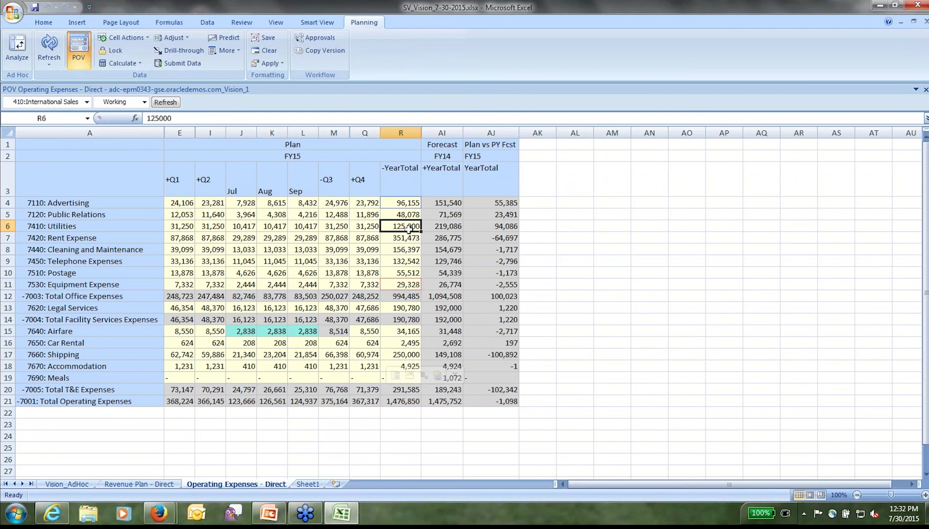
{"action": "left_click", "coordinate": [411, 401]}
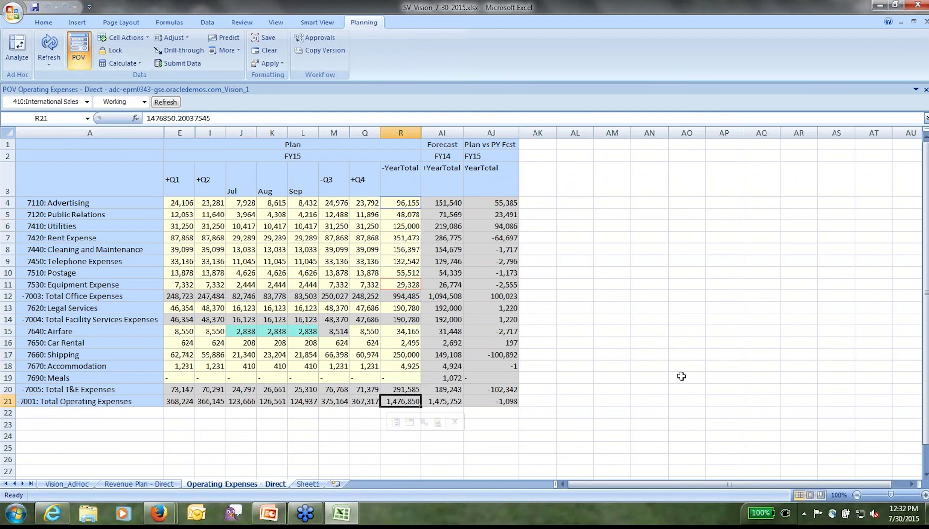
{"action": "left_click", "coordinate": [161, 514]}
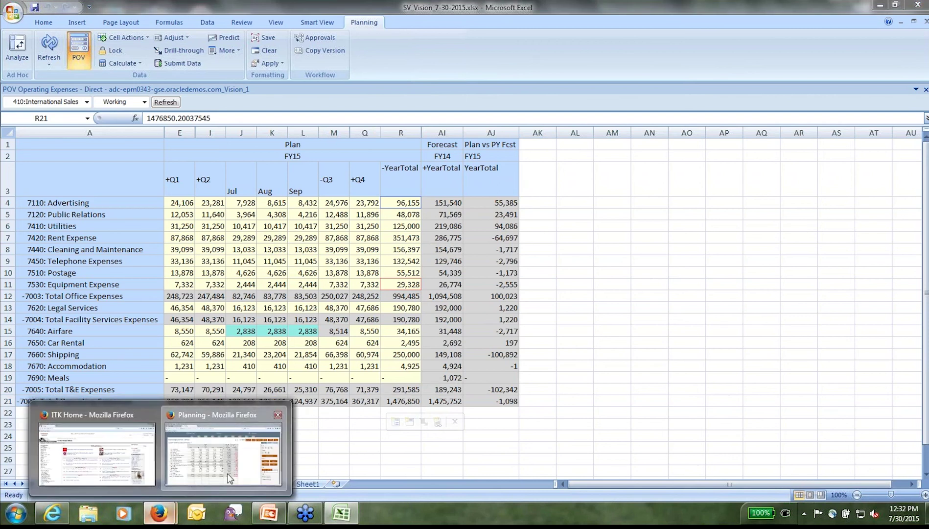
Step: Refresh the full-screen Operating Expense form, confirm Utilities shows 125,000, then close the form
{"action": "left_click", "coordinate": [229, 475]}
{"action": "key", "text": "F11"}
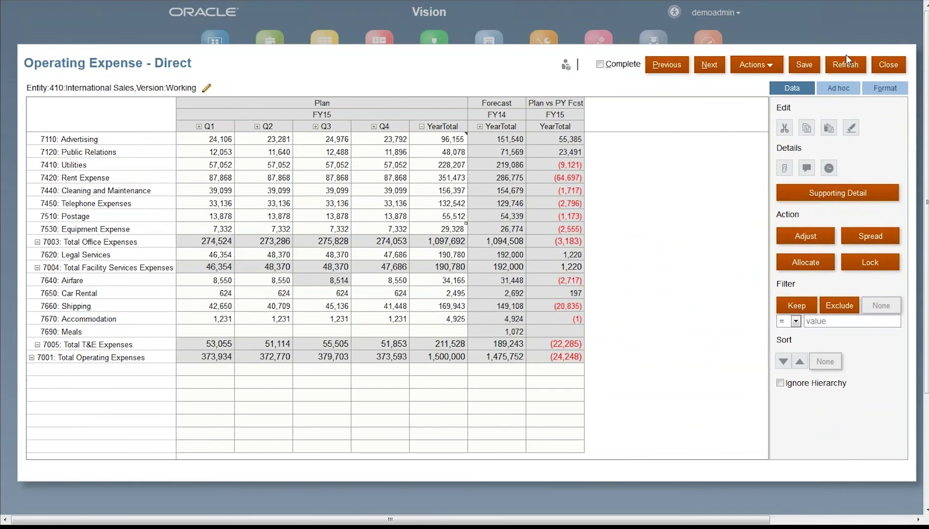
{"action": "left_click", "coordinate": [843, 66]}
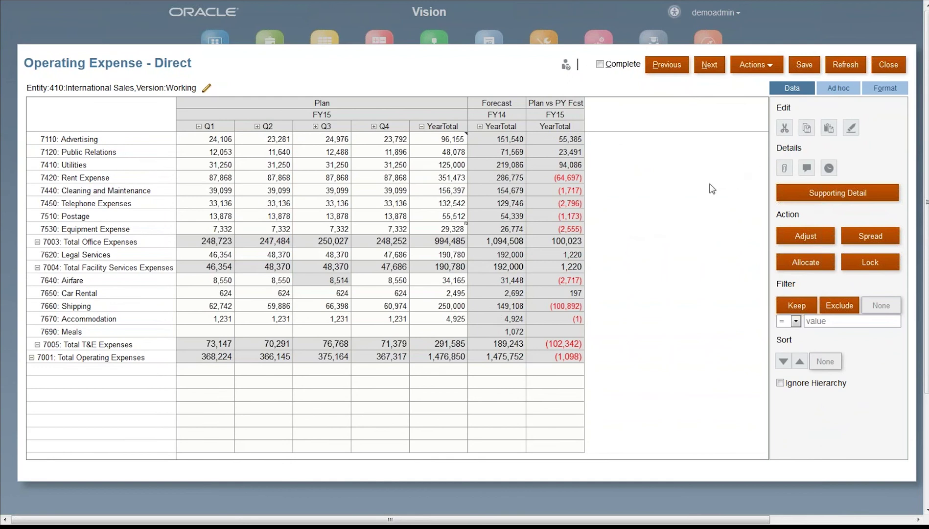
{"action": "left_click", "coordinate": [450, 165]}
{"action": "left_click", "coordinate": [450, 165]}
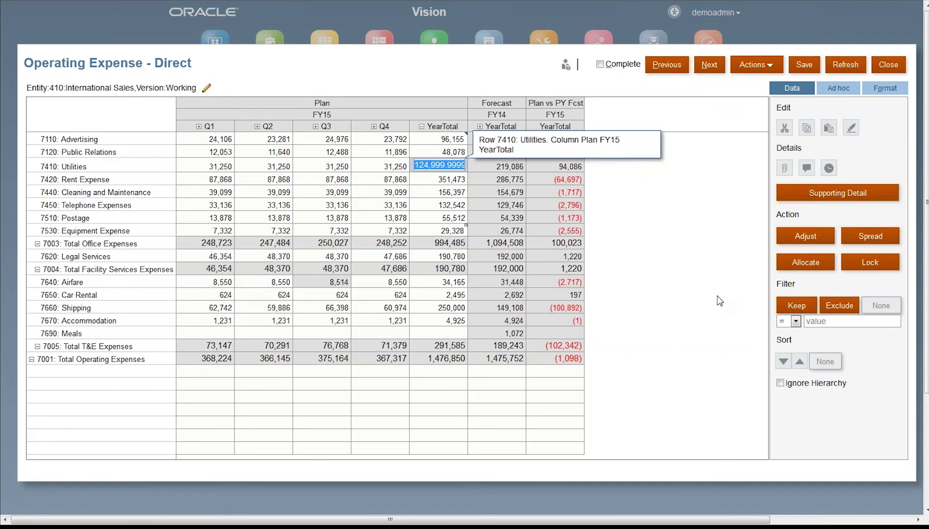
{"action": "left_click", "coordinate": [718, 296]}
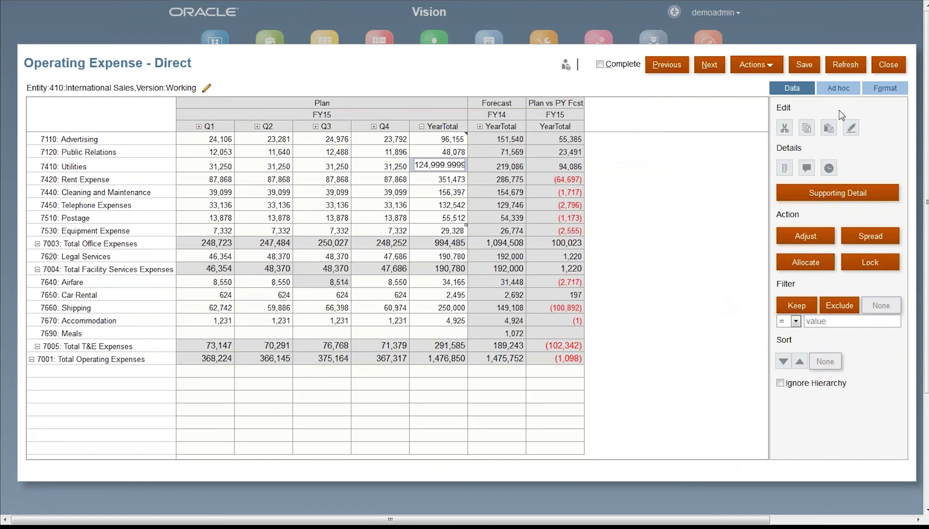
{"action": "left_click", "coordinate": [887, 65]}
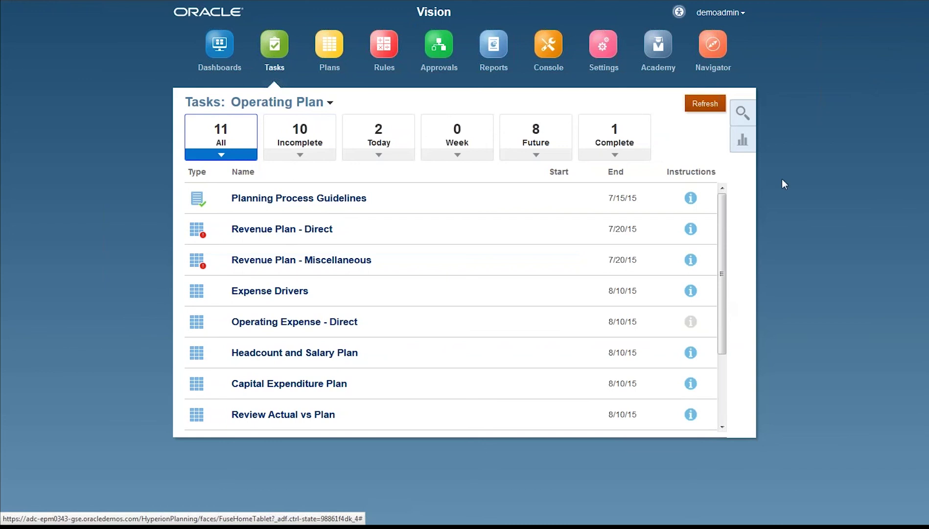
Step: Open the financial reports task and maximize the reports window
{"action": "scroll", "coordinate": [694, 322], "scroll_direction": "down", "scroll_amount": 3}
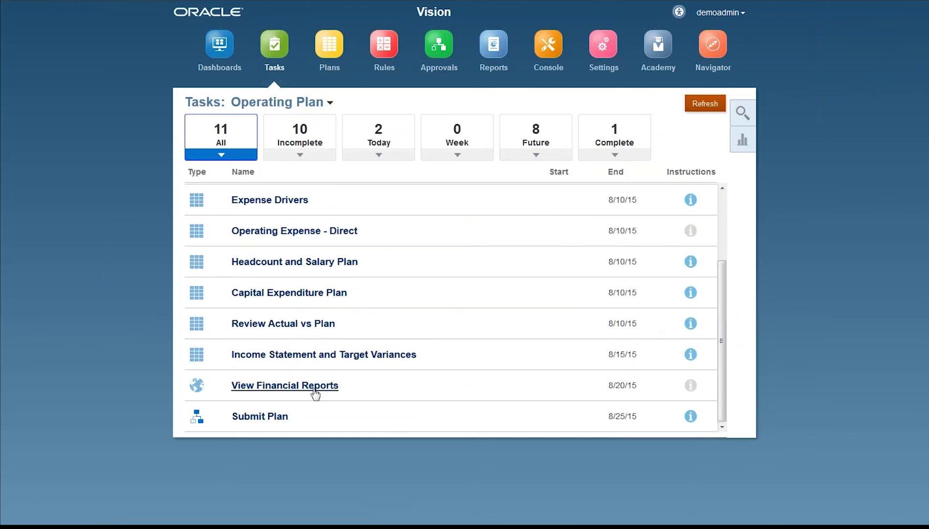
{"action": "left_click", "coordinate": [279, 386]}
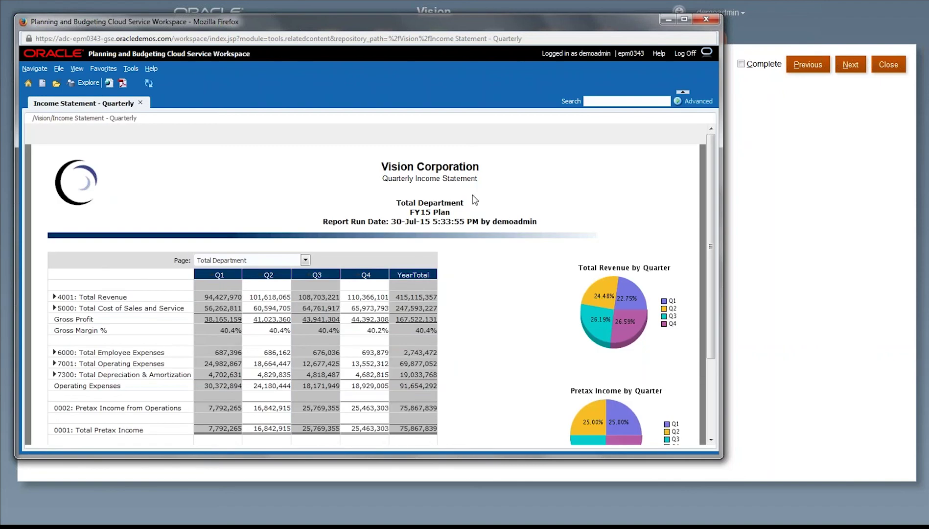
{"action": "left_click", "coordinate": [684, 19]}
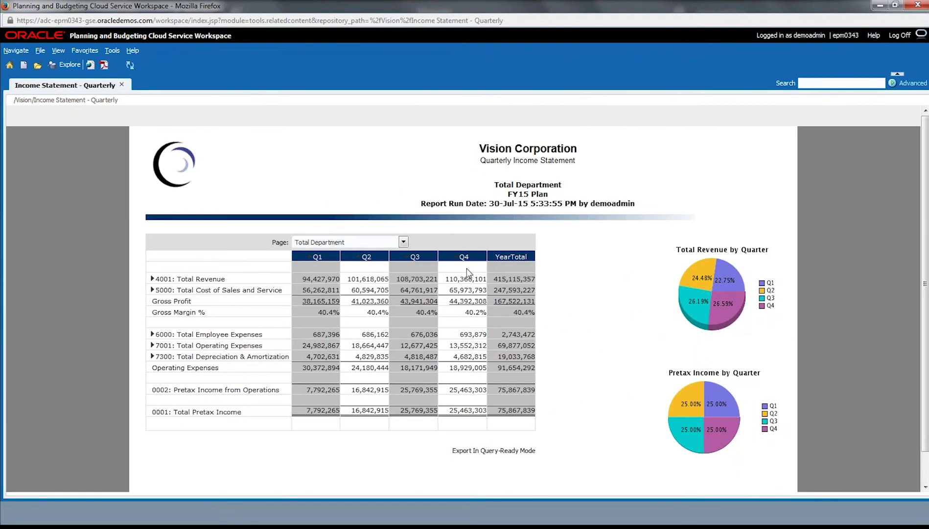
Step: Show International Sales with 4001: Total Revenue expanded, then drill into the Q1 Gross Profit link
{"action": "left_click", "coordinate": [403, 241]}
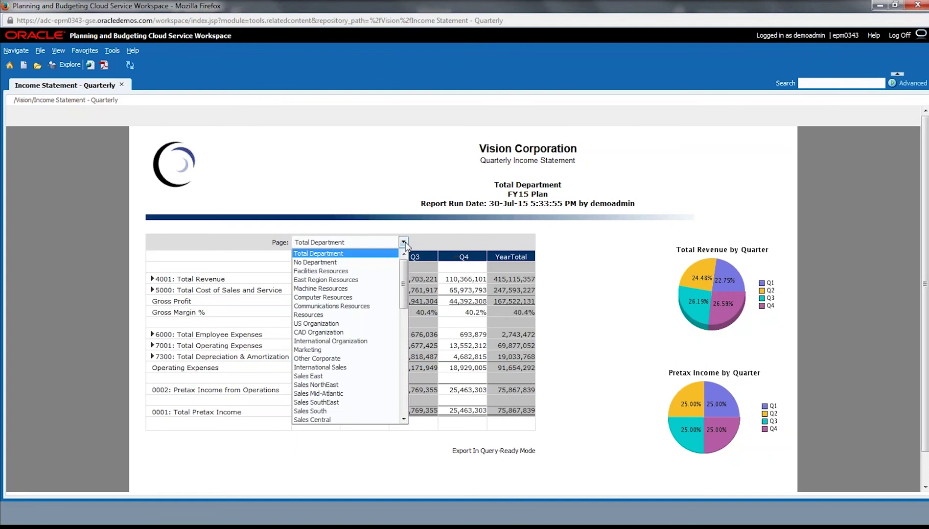
{"action": "left_click", "coordinate": [324, 371]}
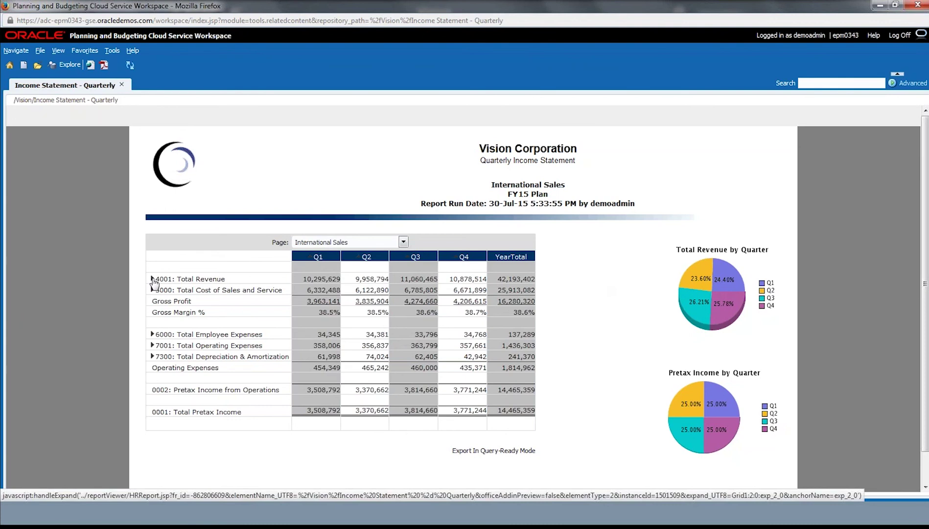
{"action": "left_click", "coordinate": [152, 279]}
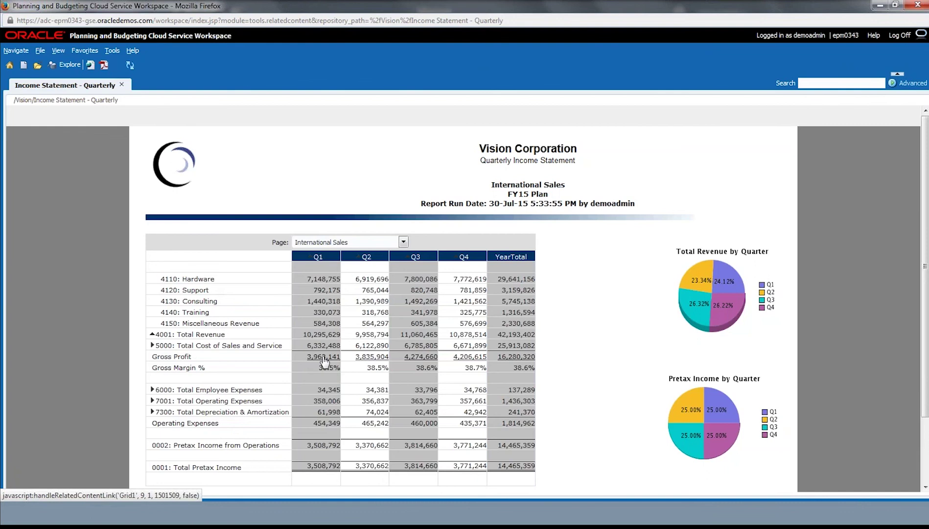
{"action": "left_click", "coordinate": [323, 360]}
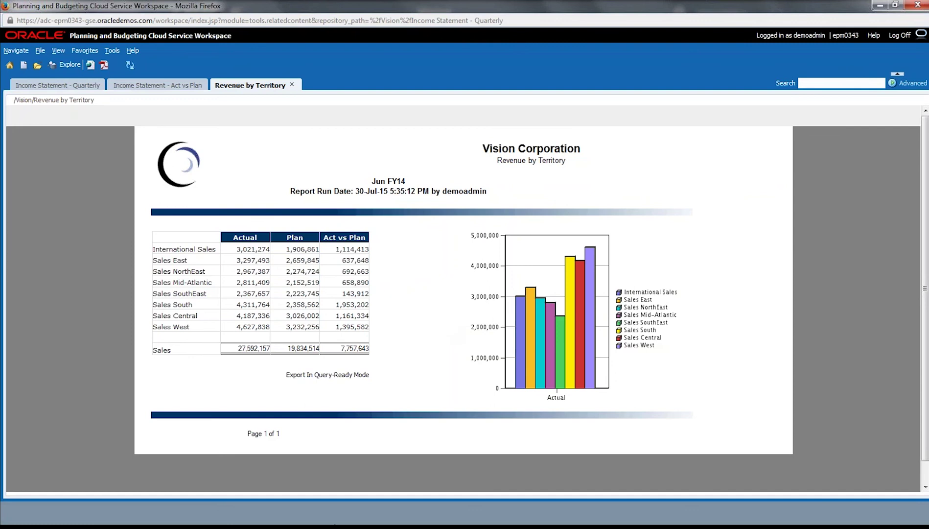
Step: View the Jun FY14 Revenue by Territory report in full screen, then exit full screen
{"action": "key", "text": "F11"}
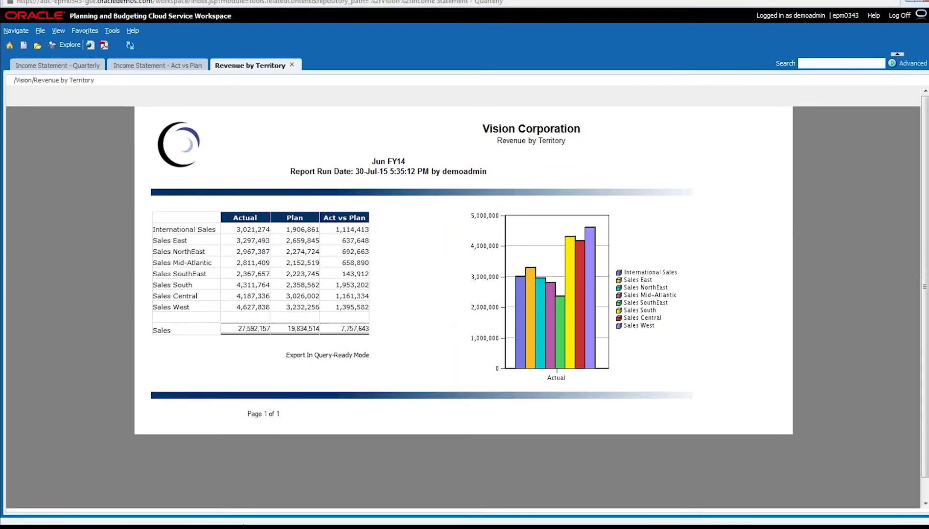
{"action": "mouse_move", "coordinate": [383, 3]}
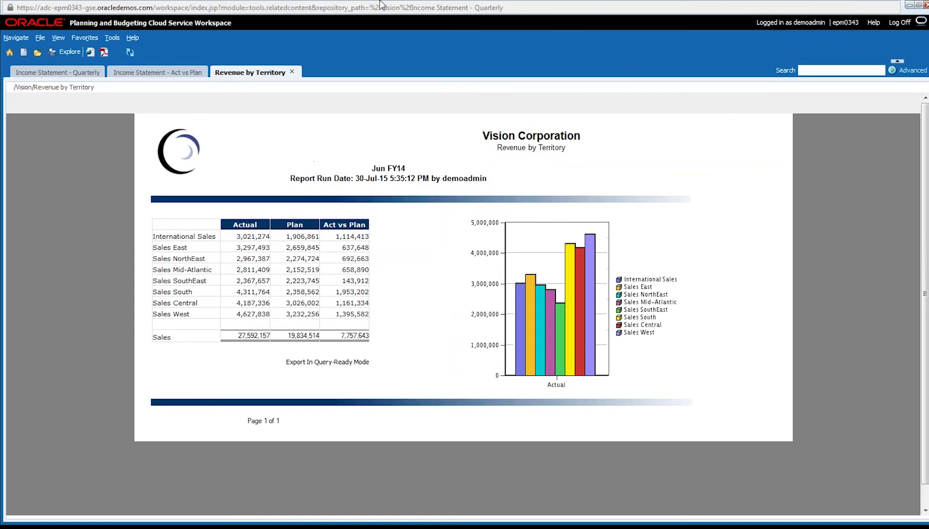
{"action": "left_click", "coordinate": [917, 5]}
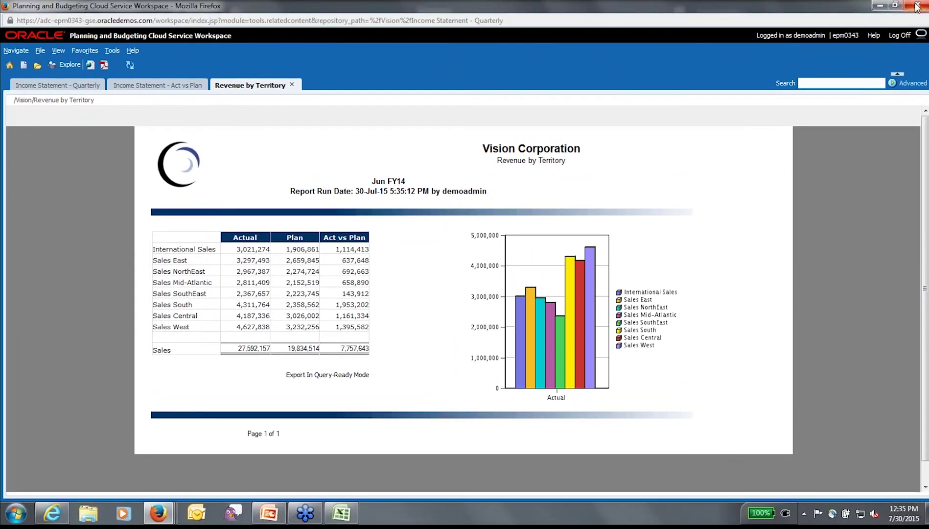
Step: Refresh the Vision_AdHoc grid in Excel and review Net Income, YearTotal and the department point of view
{"action": "left_click", "coordinate": [341, 512]}
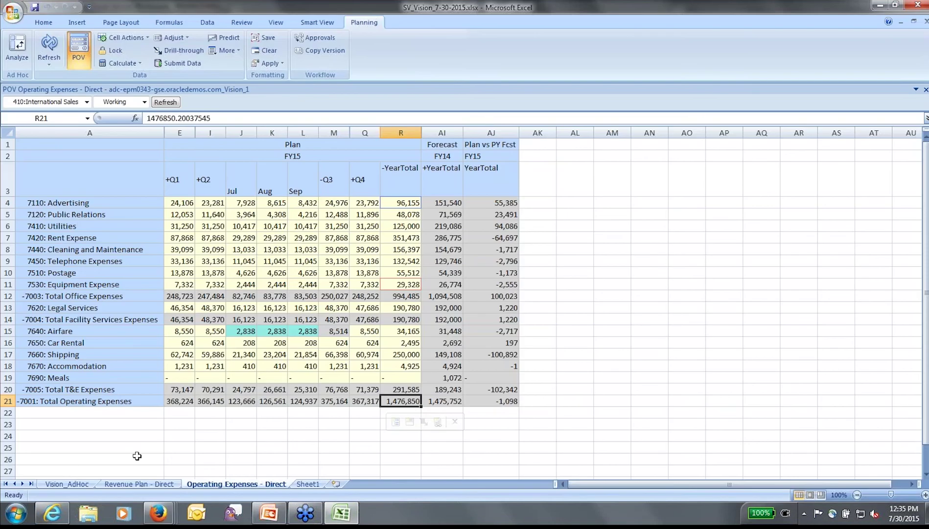
{"action": "left_click", "coordinate": [69, 485]}
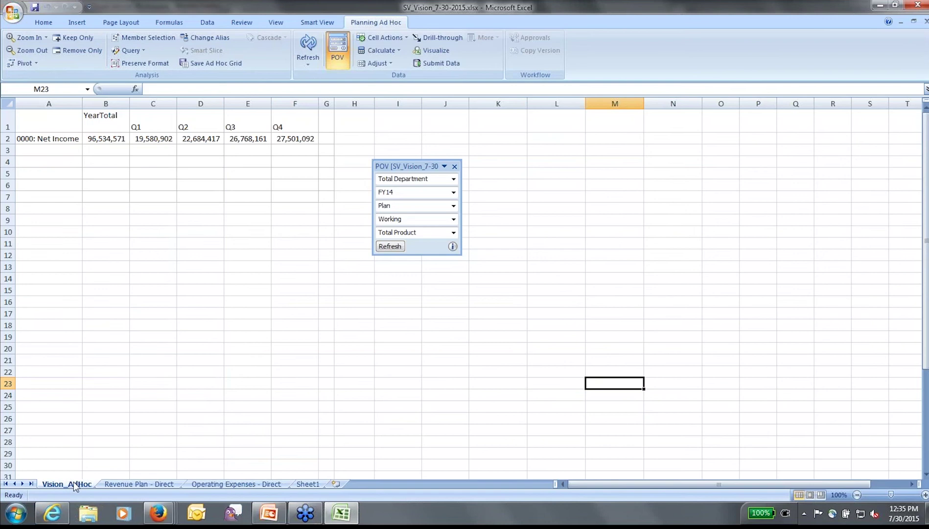
{"action": "left_click", "coordinate": [307, 47]}
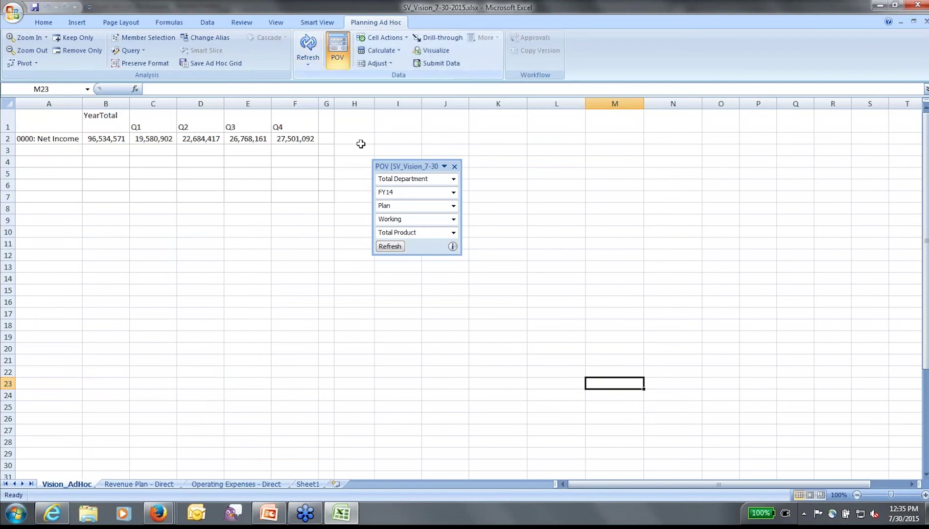
{"action": "left_click_drag", "start_coordinate": [383, 166], "coordinate": [466, 144]}
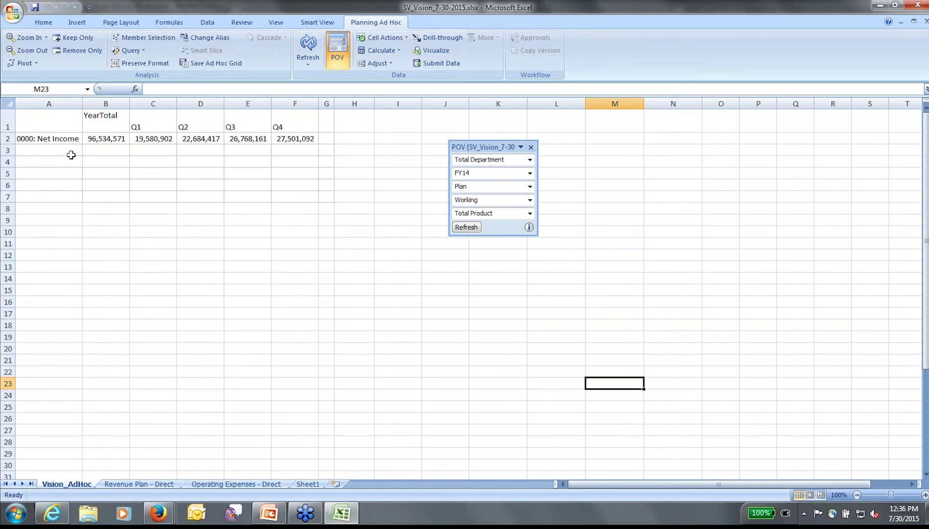
{"action": "left_click", "coordinate": [59, 142]}
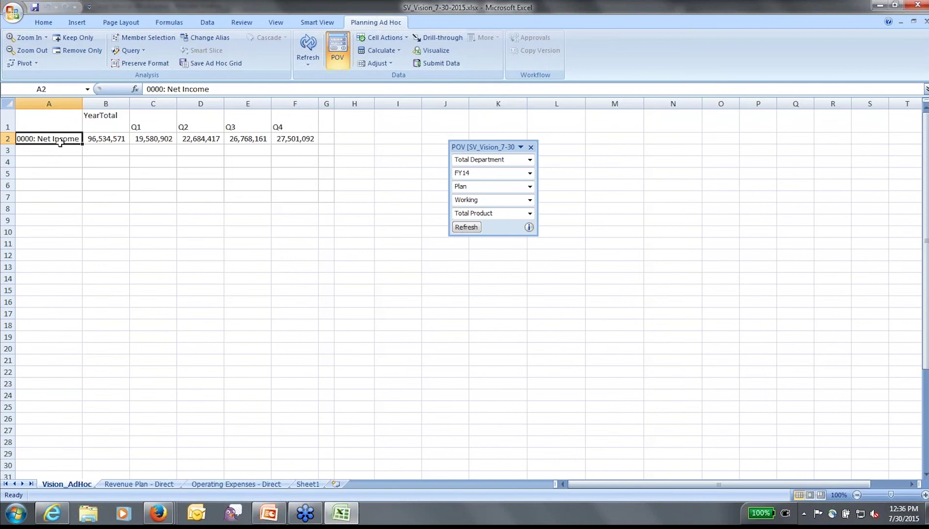
{"action": "left_click", "coordinate": [106, 119]}
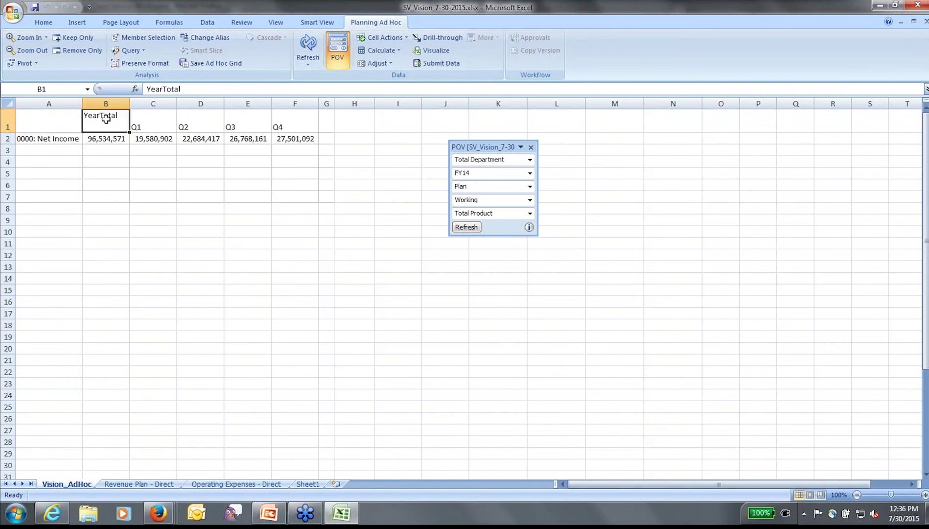
{"action": "left_click", "coordinate": [530, 160]}
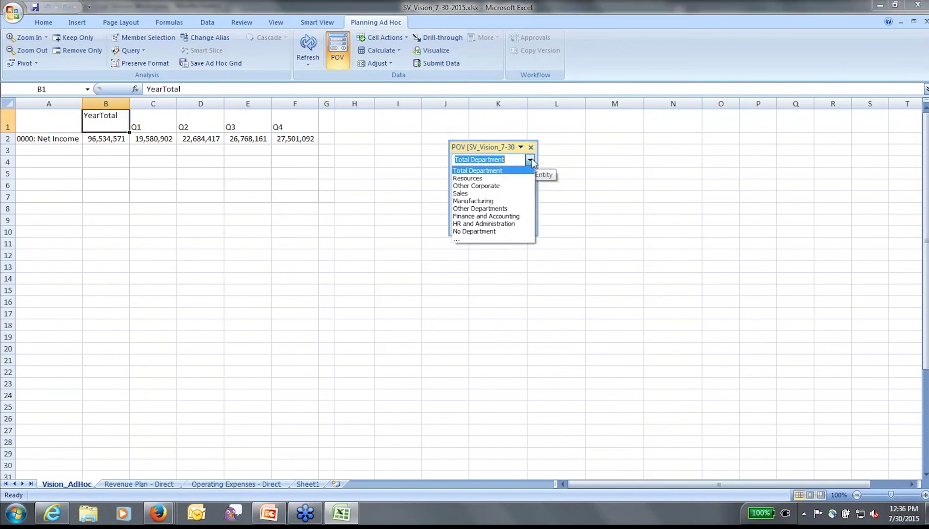
{"action": "left_click", "coordinate": [531, 158]}
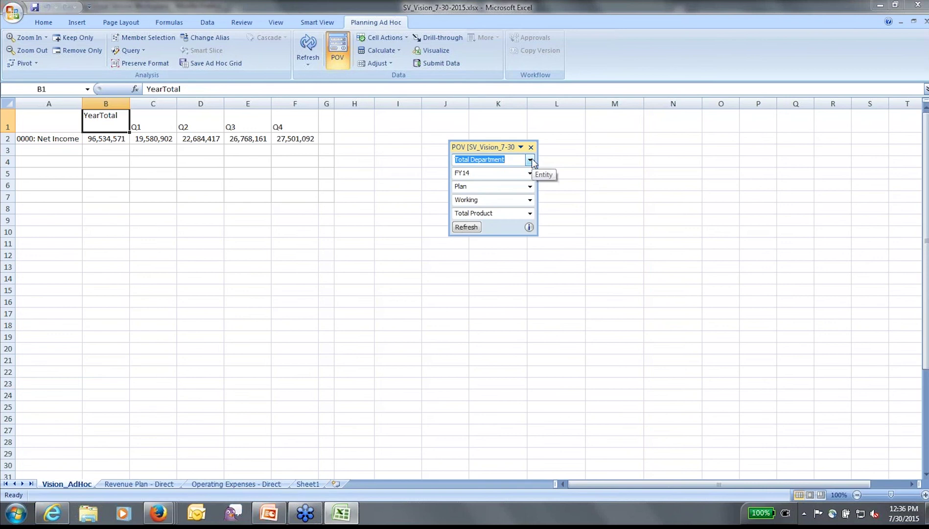
Step: Drill Net Income through Total Pretax Income, Pretax Income from Operations and Operating Expenses to OpEx before Allocations
{"action": "double_click", "coordinate": [50, 138]}
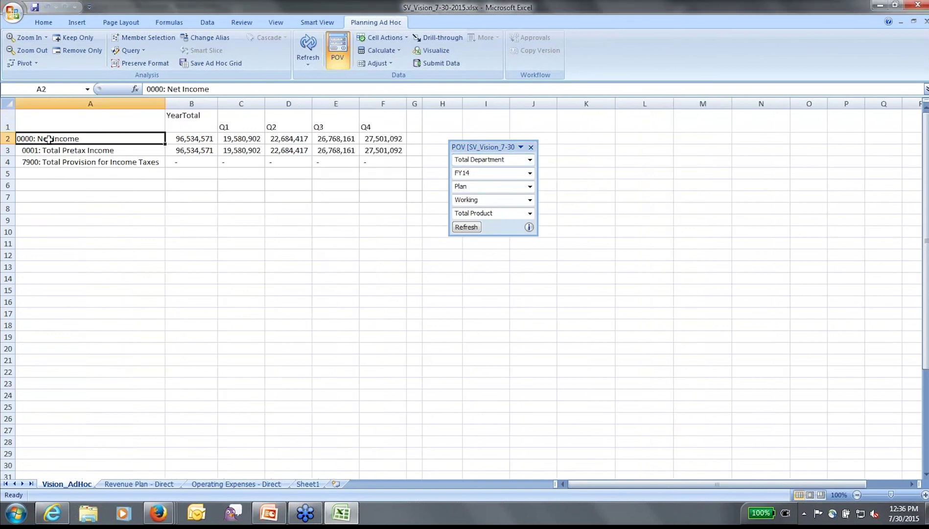
{"action": "double_click", "coordinate": [87, 151]}
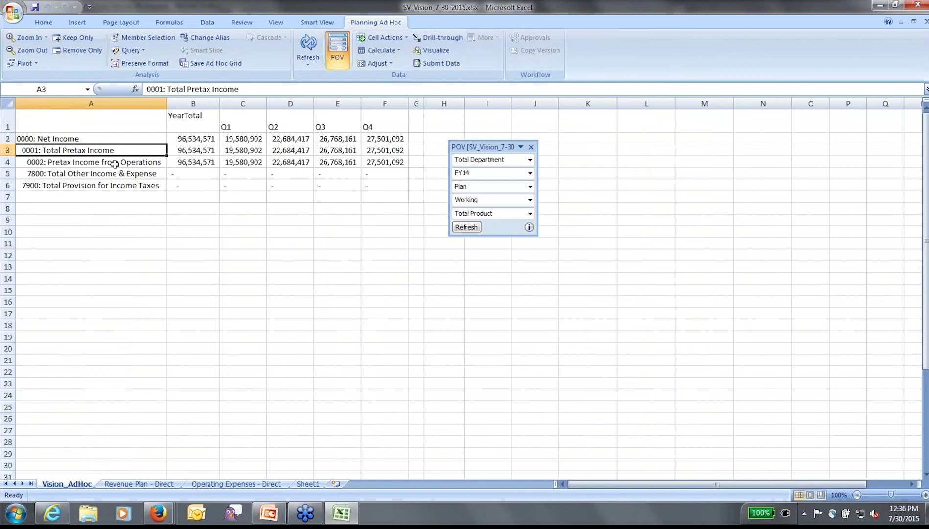
{"action": "double_click", "coordinate": [114, 164]}
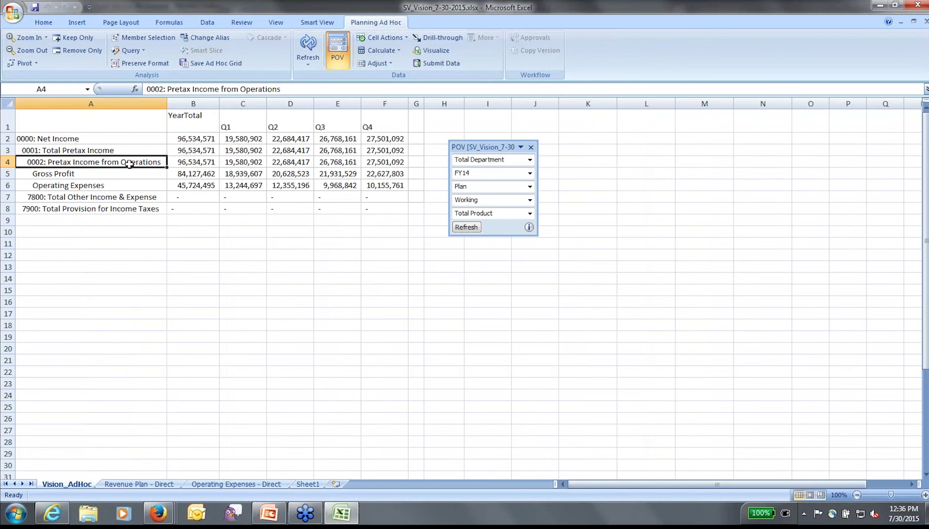
{"action": "double_click", "coordinate": [98, 185]}
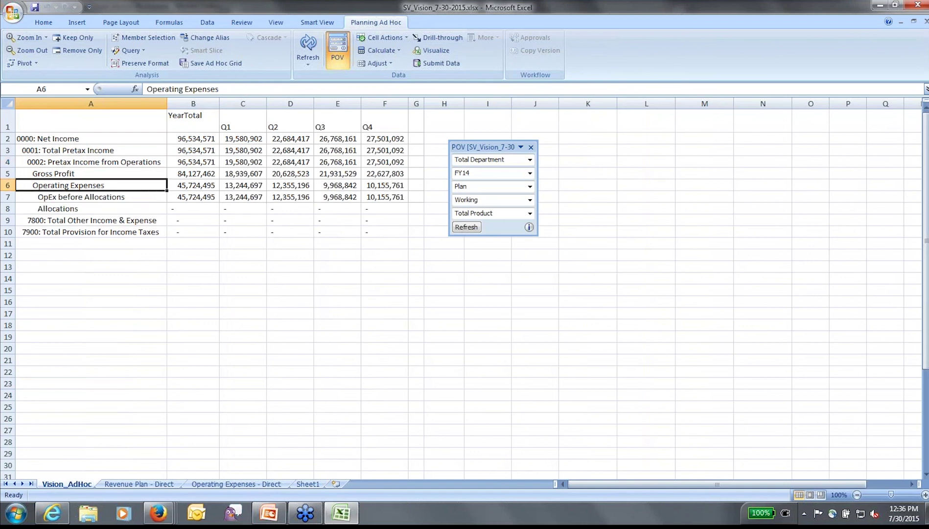
{"action": "double_click", "coordinate": [78, 196]}
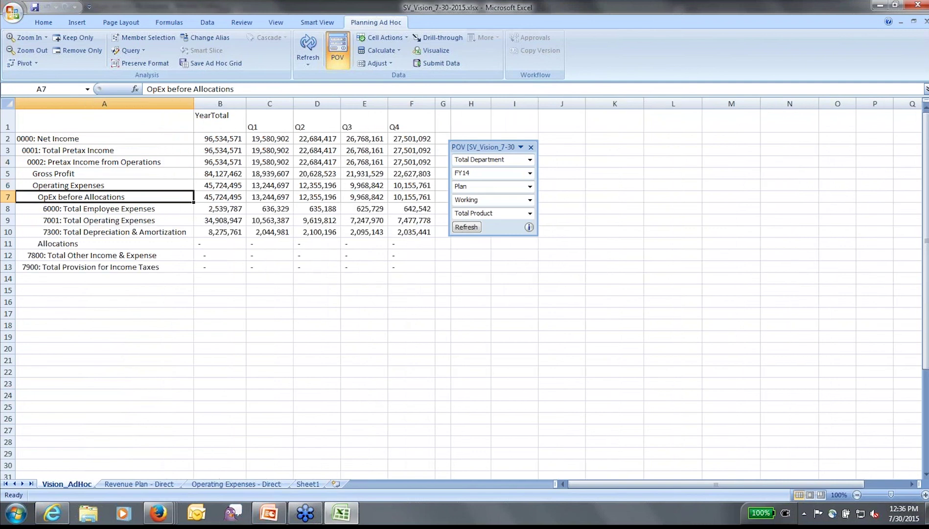
{"action": "double_click", "coordinate": [82, 174]}
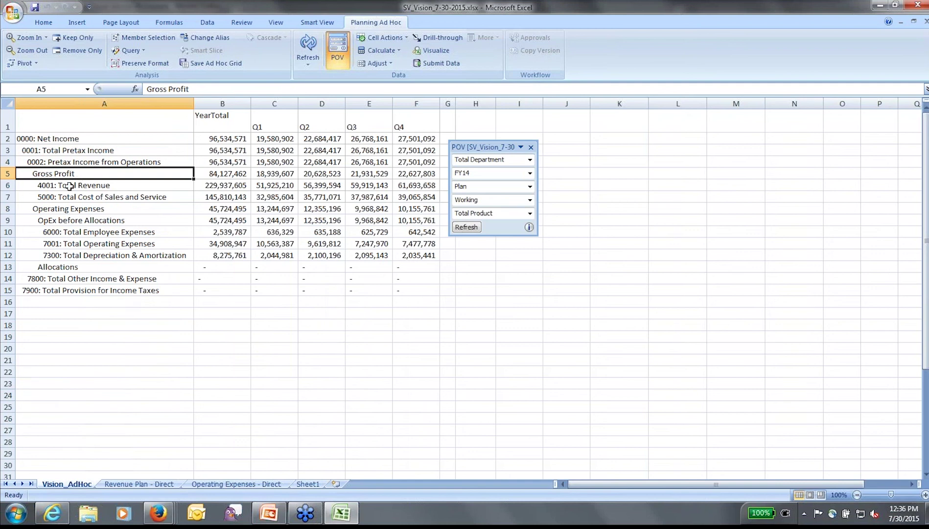
{"action": "left_click_drag", "start_coordinate": [57, 197], "coordinate": [72, 172]}
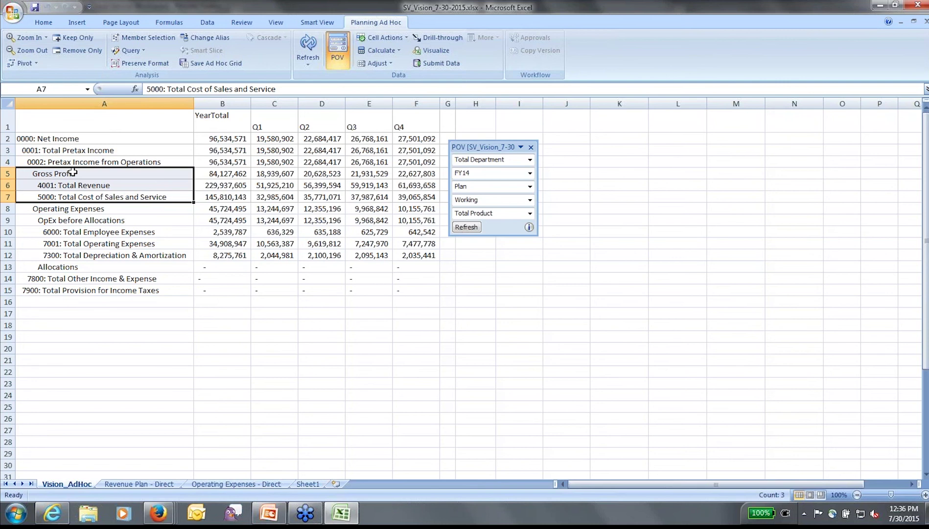
{"action": "left_click", "coordinate": [87, 44]}
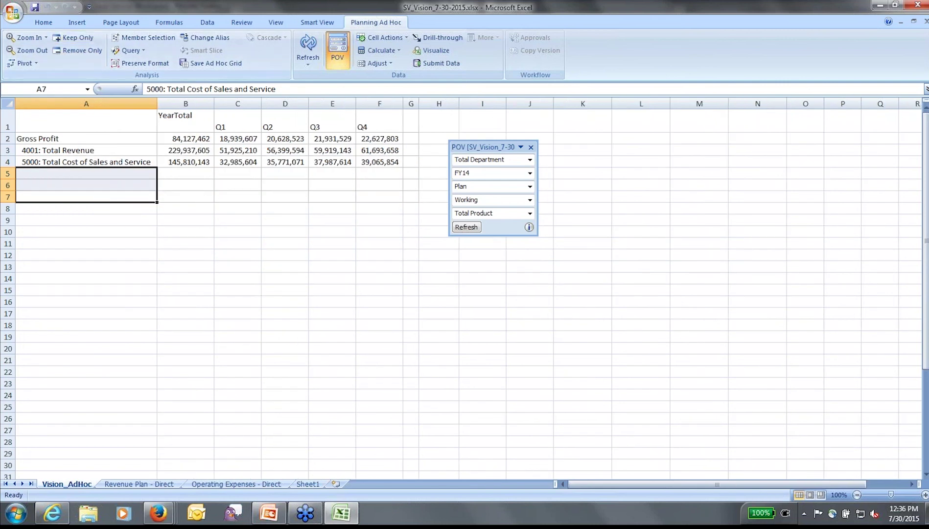
{"action": "left_click_drag", "start_coordinate": [511, 153], "coordinate": [556, 164]}
{"action": "left_click", "coordinate": [576, 171]}
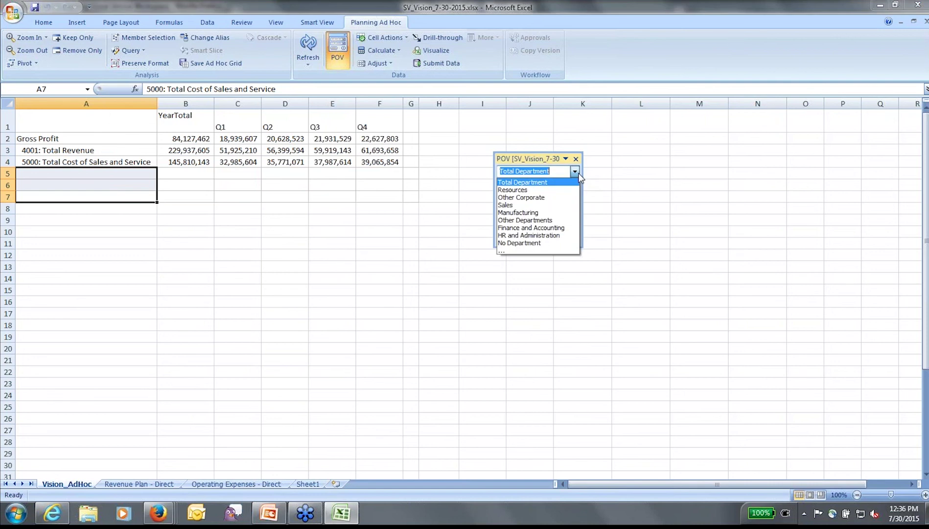
{"action": "left_click_drag", "start_coordinate": [578, 173], "coordinate": [49, 138]}
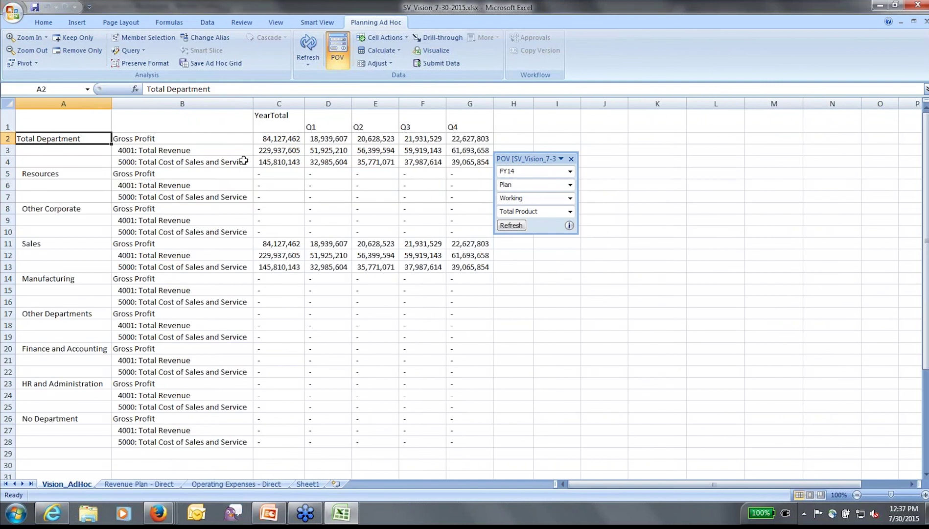
{"action": "left_click", "coordinate": [54, 246]}
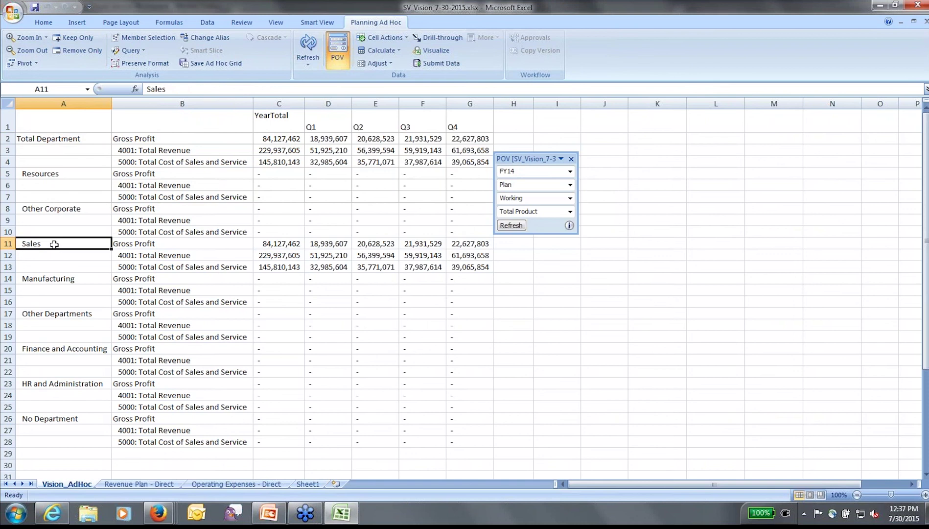
{"action": "left_click", "coordinate": [74, 41]}
{"action": "left_click", "coordinate": [28, 139]}
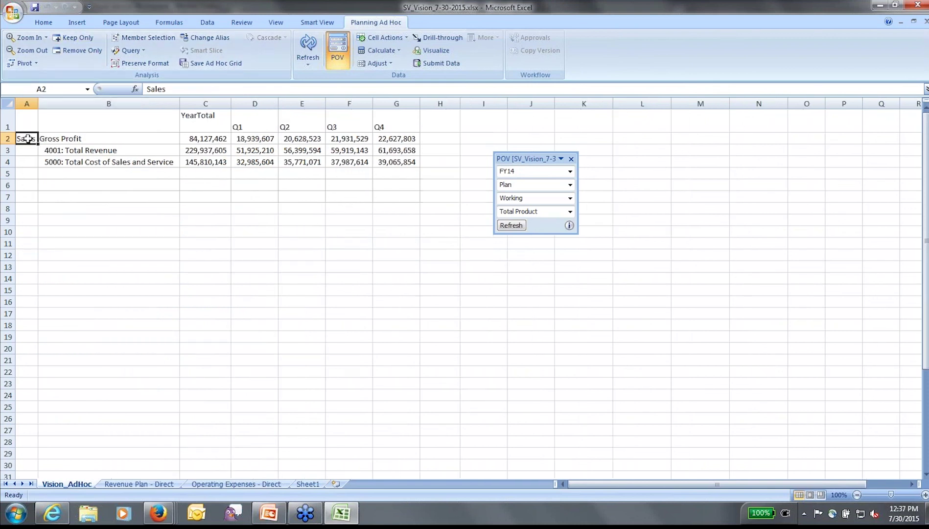
{"action": "double_click", "coordinate": [28, 139]}
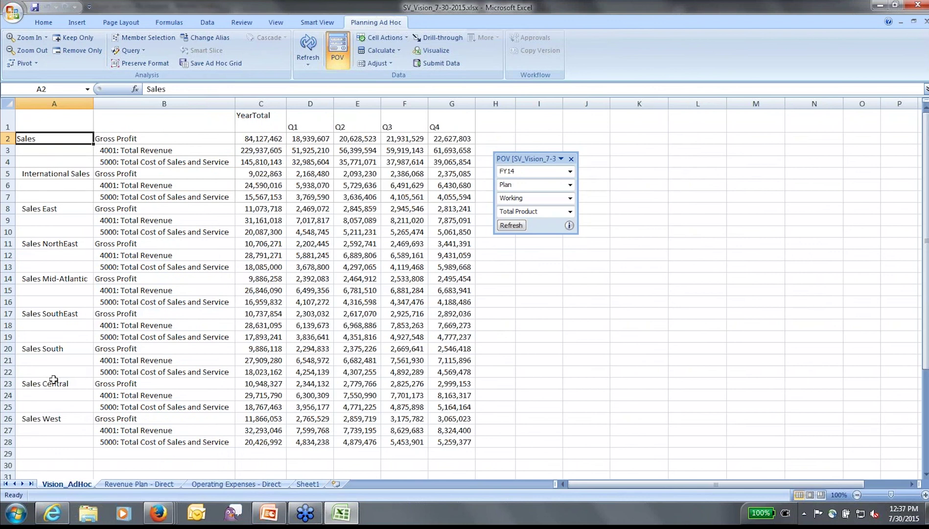
{"action": "left_click_drag", "start_coordinate": [513, 159], "coordinate": [689, 169]}
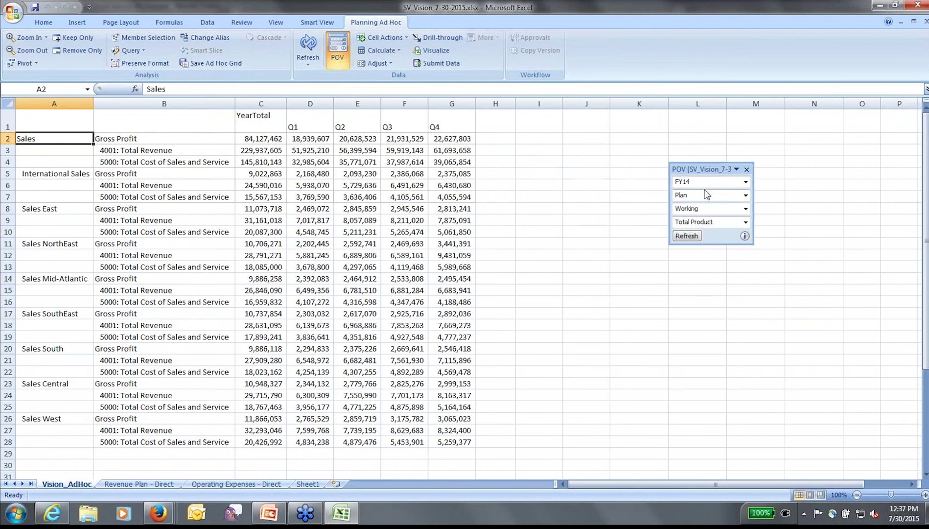
{"action": "left_click", "coordinate": [746, 221]}
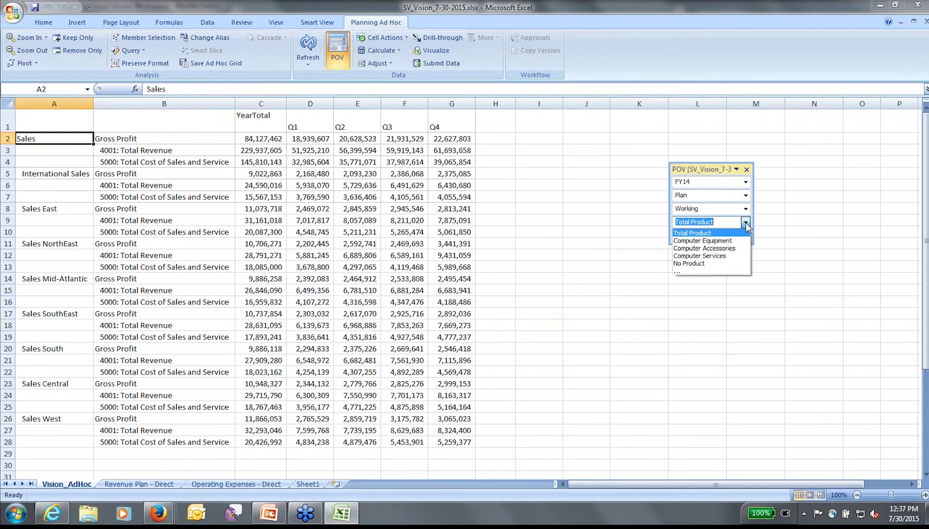
{"action": "left_click", "coordinate": [714, 175]}
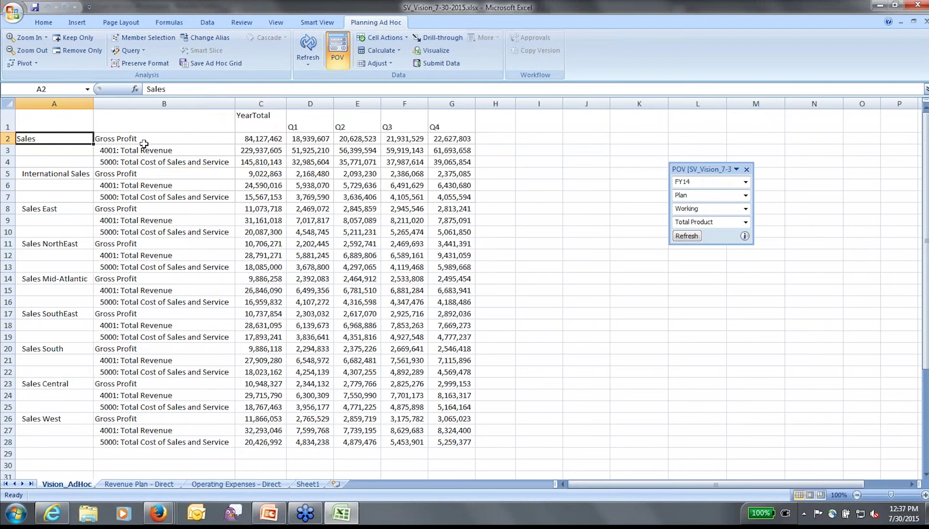
{"action": "left_click", "coordinate": [128, 140]}
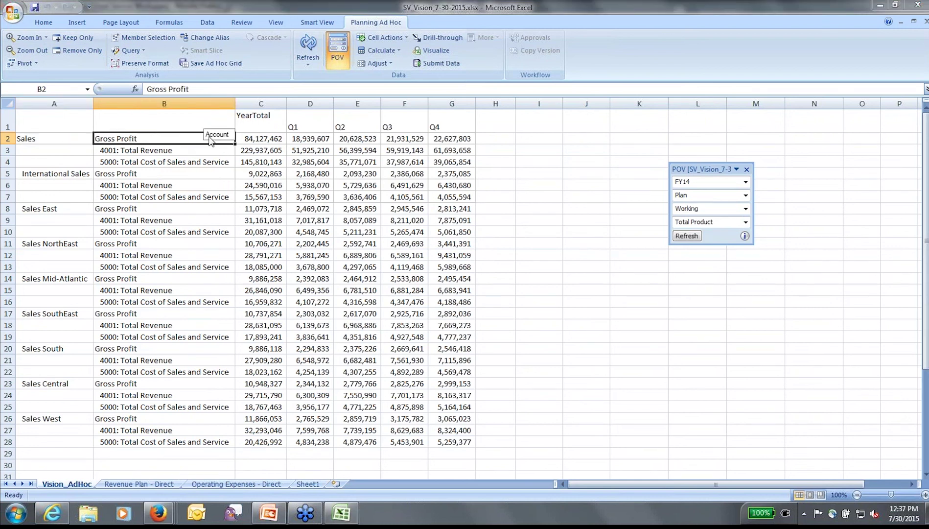
Step: Pivot the accounts into the columns above periods and move Product into the rows beside sales regions
{"action": "left_click", "coordinate": [273, 122]}
{"action": "left_click_drag", "start_coordinate": [273, 123], "coordinate": [374, 185]}
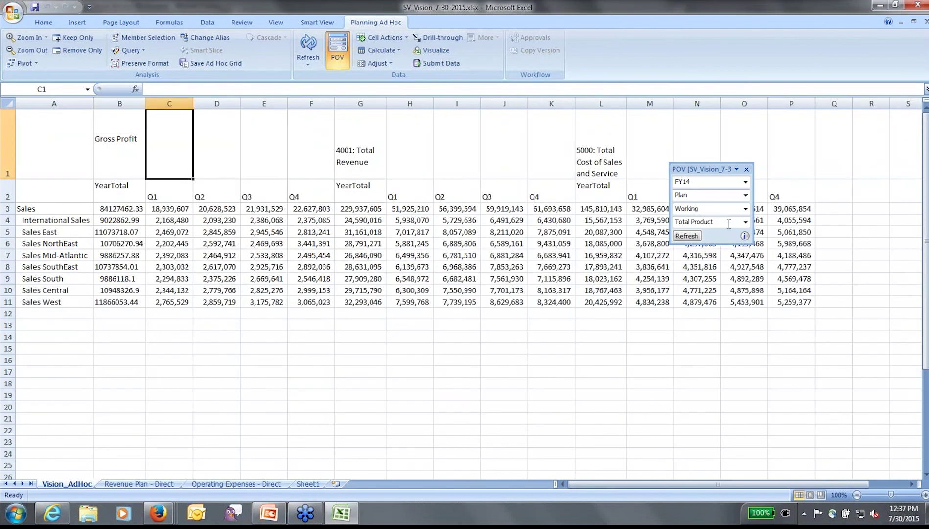
{"action": "left_click", "coordinate": [729, 224]}
{"action": "left_click_drag", "start_coordinate": [729, 225], "coordinate": [59, 232]}
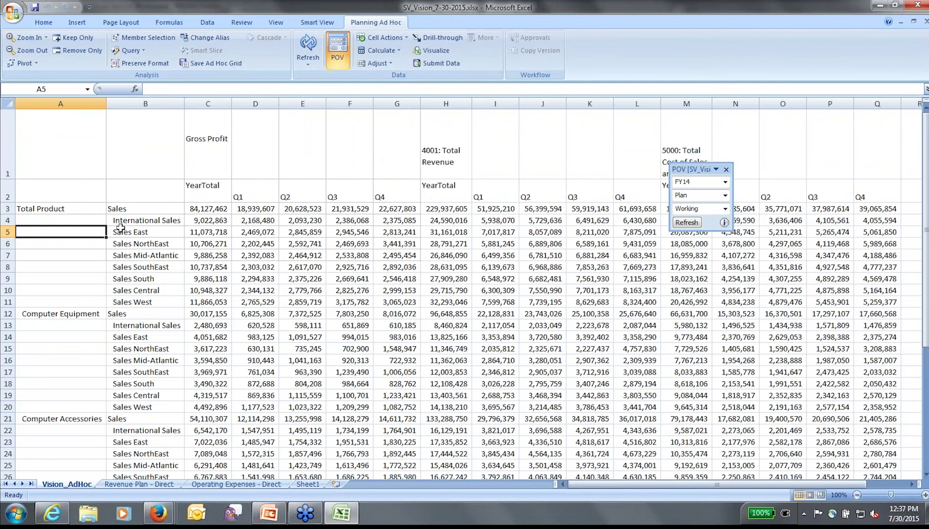
Step: Expand Q1 into Jan, Feb and Mar, and Computer Equipment into its individual products
{"action": "left_click", "coordinate": [36, 205]}
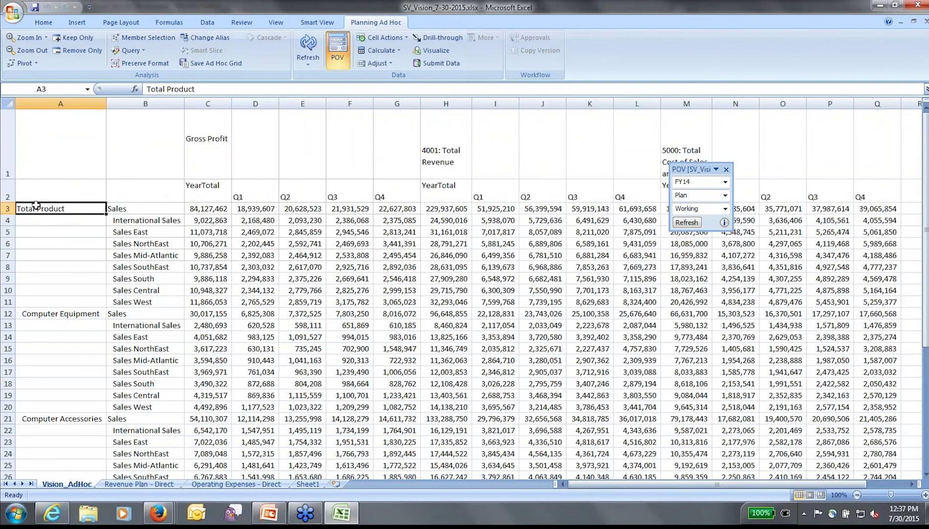
{"action": "left_click", "coordinate": [143, 220]}
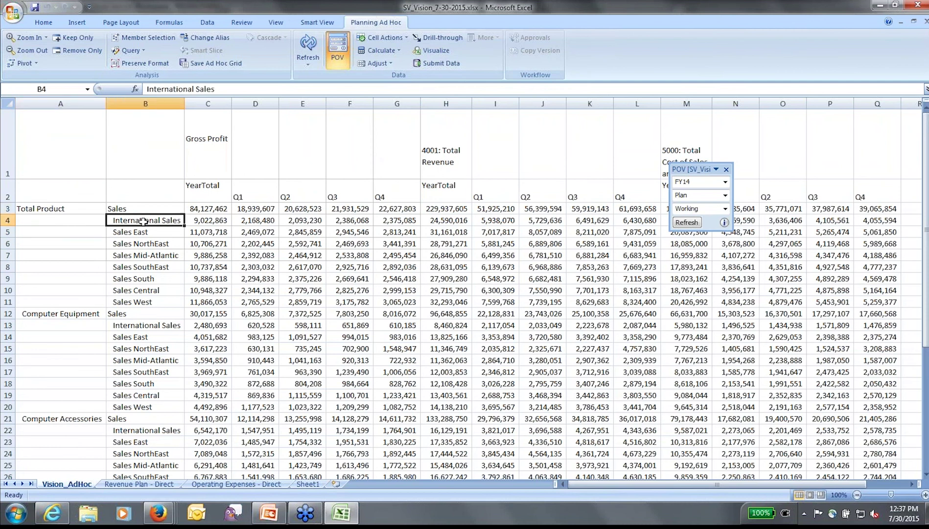
{"action": "left_click", "coordinate": [210, 159]}
{"action": "left_click", "coordinate": [211, 184]}
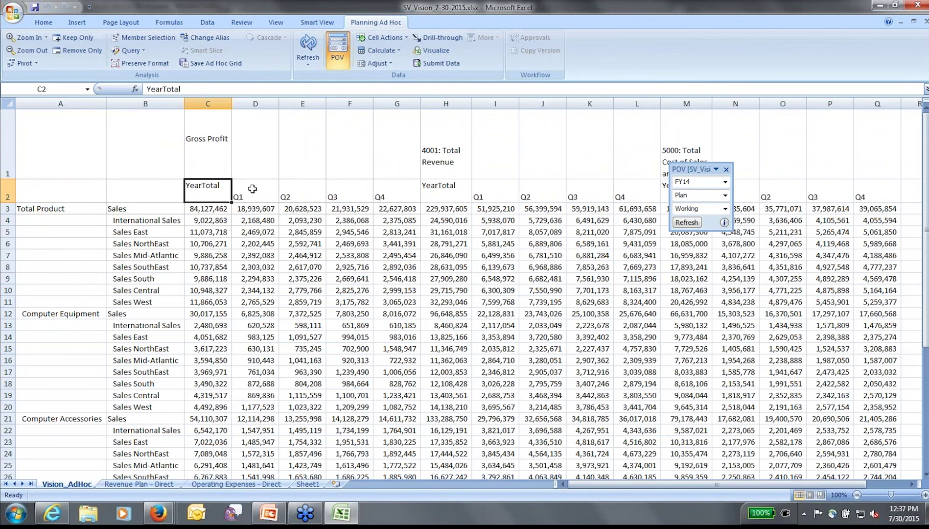
{"action": "left_click", "coordinate": [263, 190]}
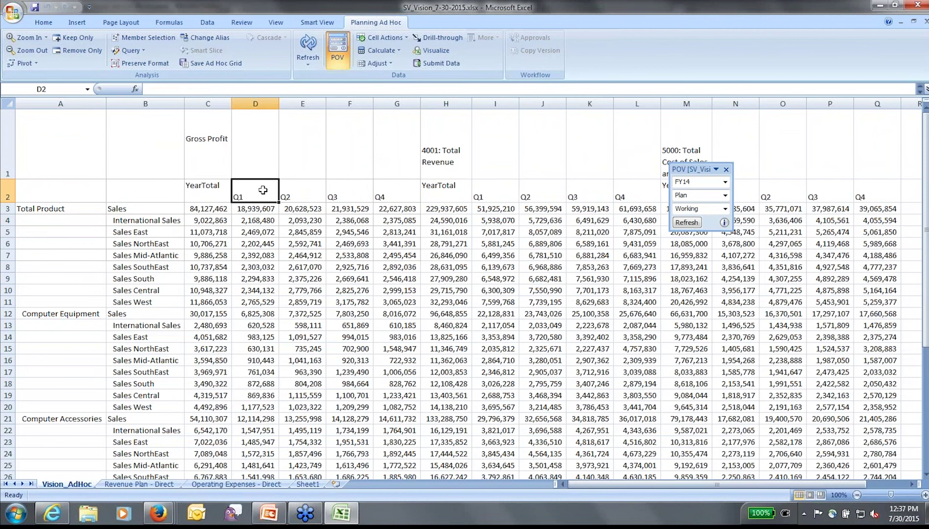
{"action": "double_click", "coordinate": [263, 190]}
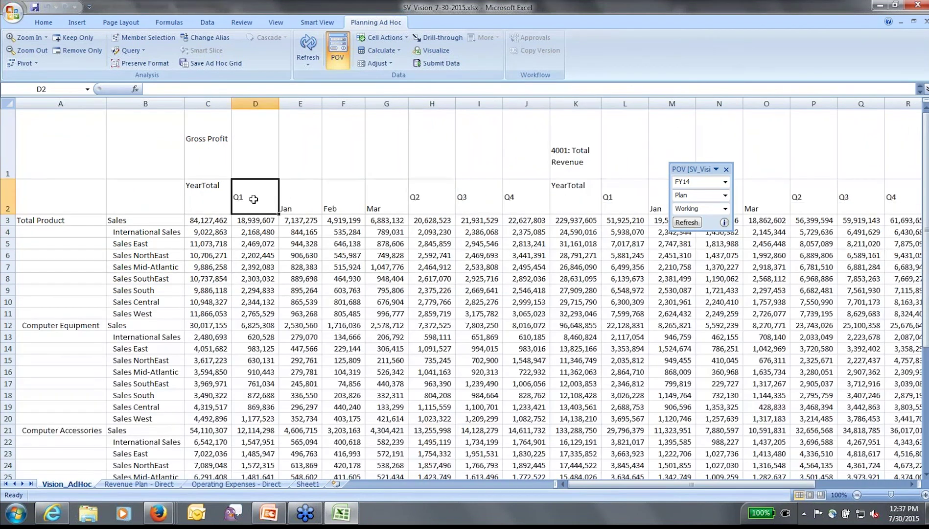
{"action": "left_click", "coordinate": [54, 325]}
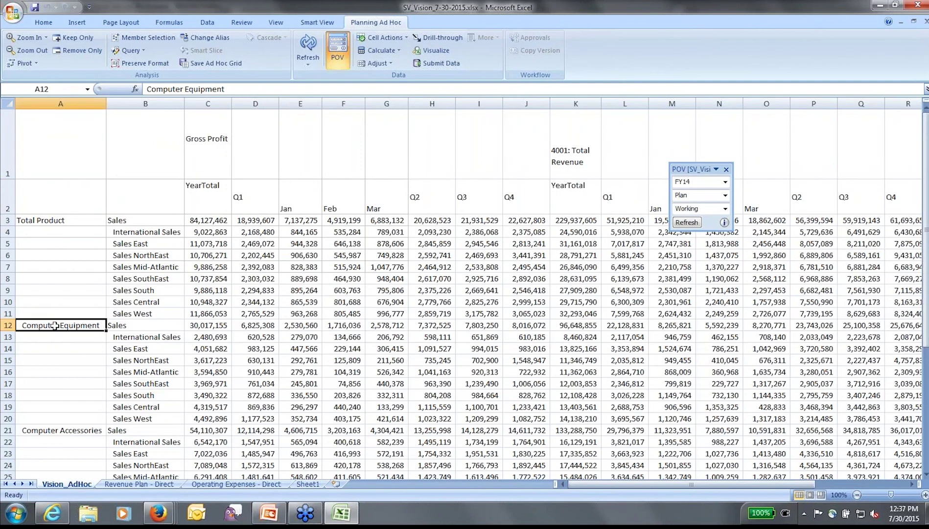
{"action": "double_click", "coordinate": [55, 325]}
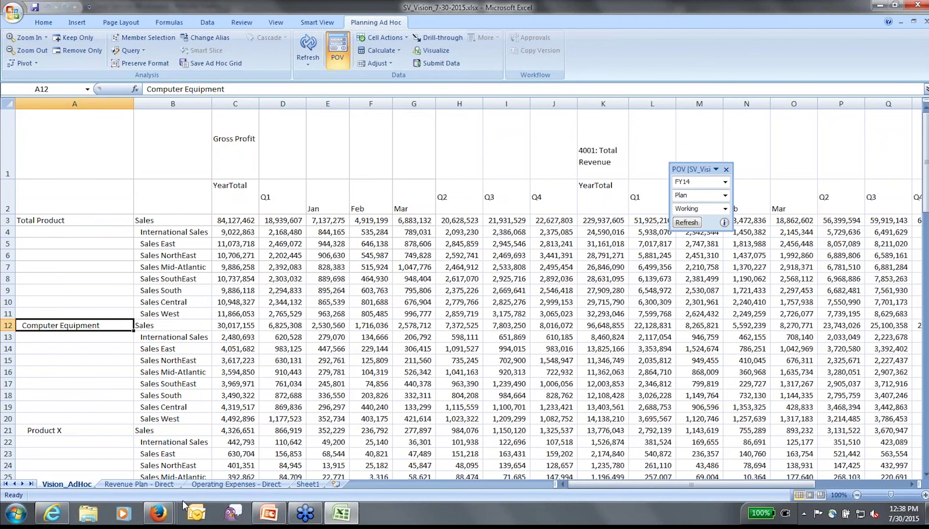
Step: In the Planning browser window, close View Financial Reports and open the Submit Plan approvals list
{"action": "left_click", "coordinate": [165, 520]}
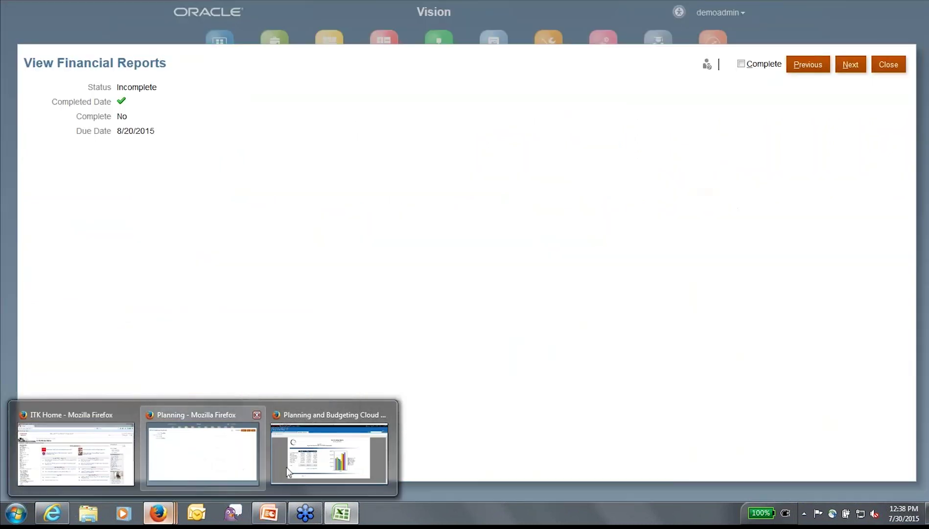
{"action": "left_click", "coordinate": [197, 479]}
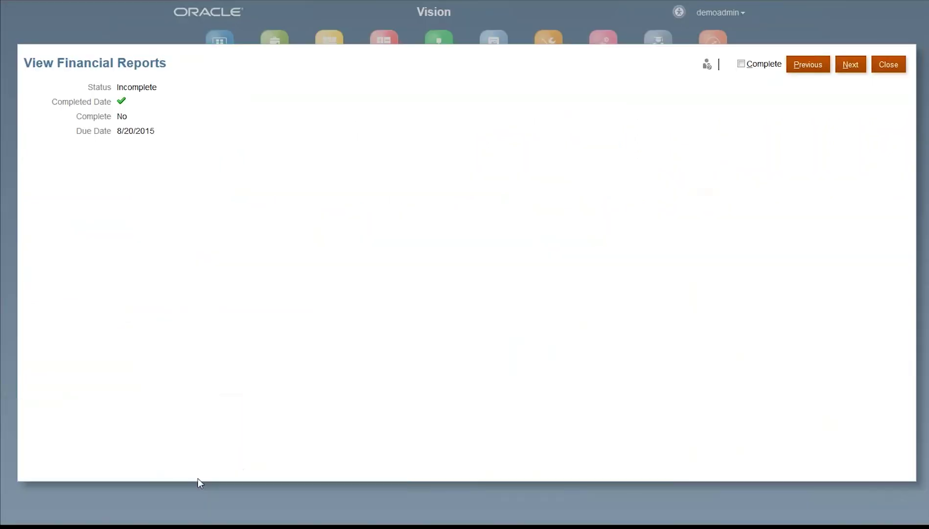
{"action": "left_click", "coordinate": [888, 64]}
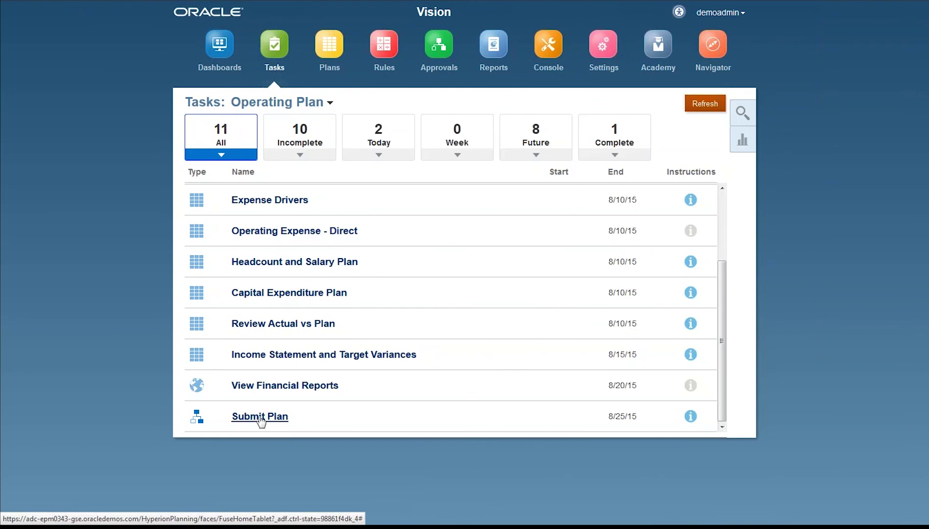
{"action": "left_click", "coordinate": [261, 419]}
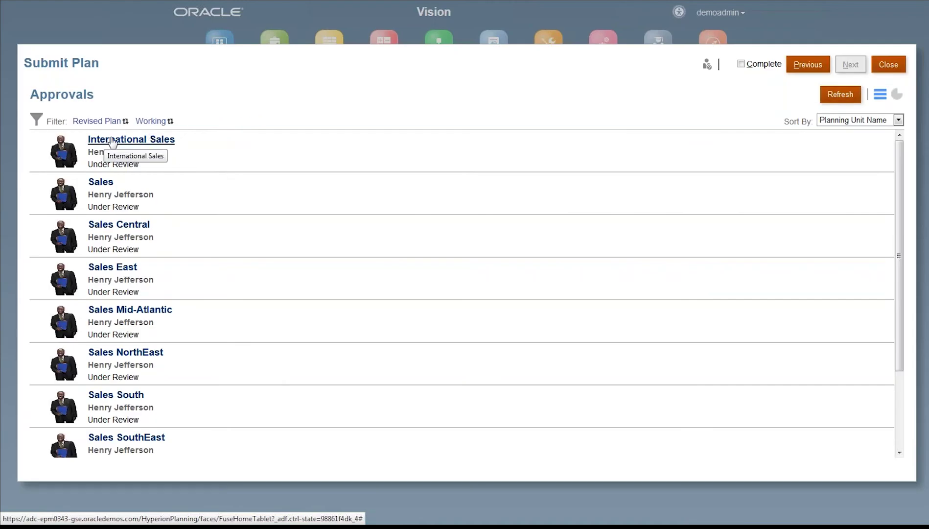
{"action": "left_click", "coordinate": [125, 141]}
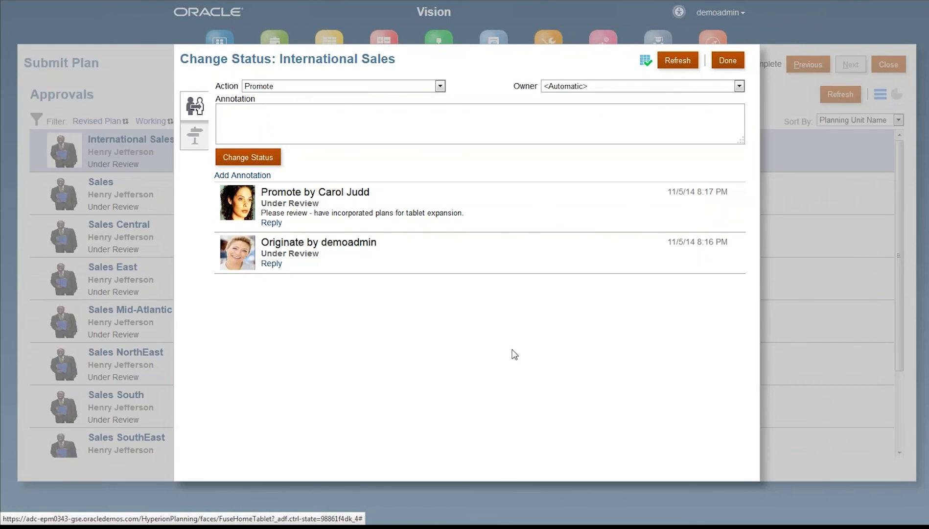
{"action": "left_click", "coordinate": [384, 265]}
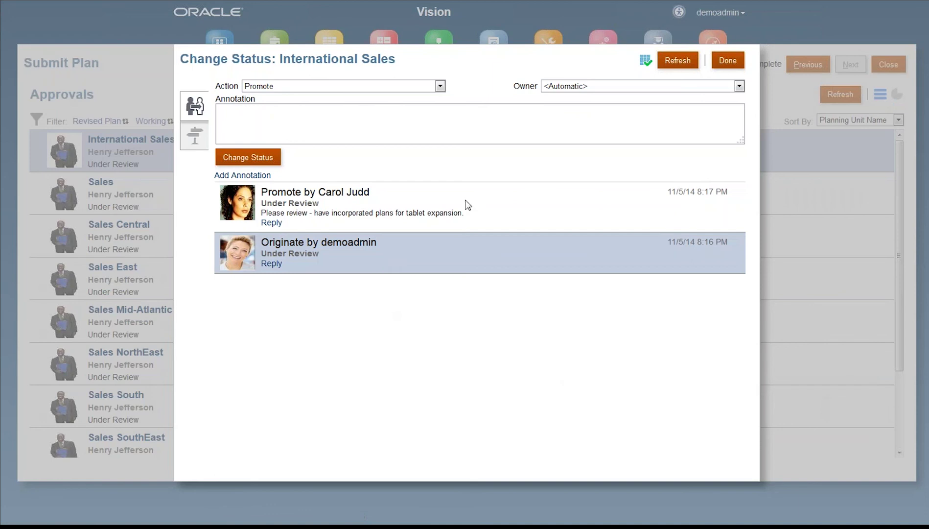
{"action": "left_click", "coordinate": [468, 204]}
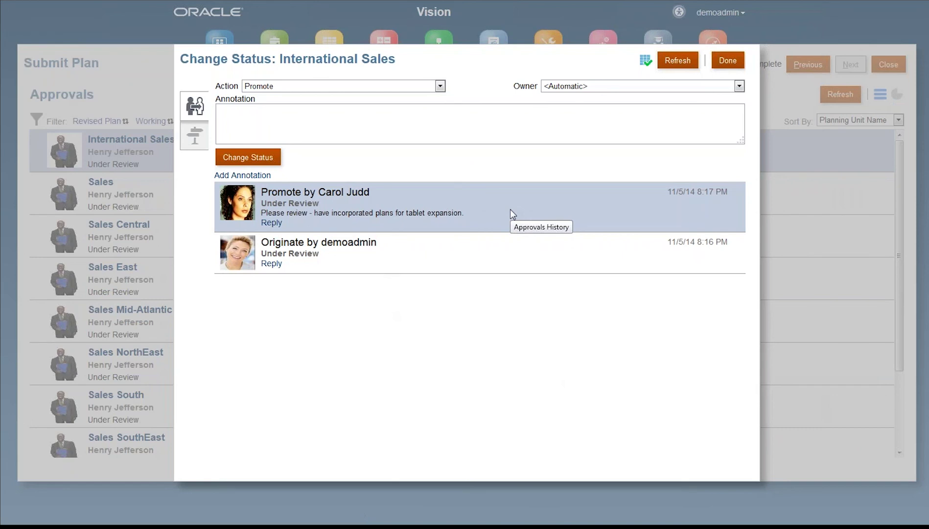
{"action": "left_click", "coordinate": [200, 142]}
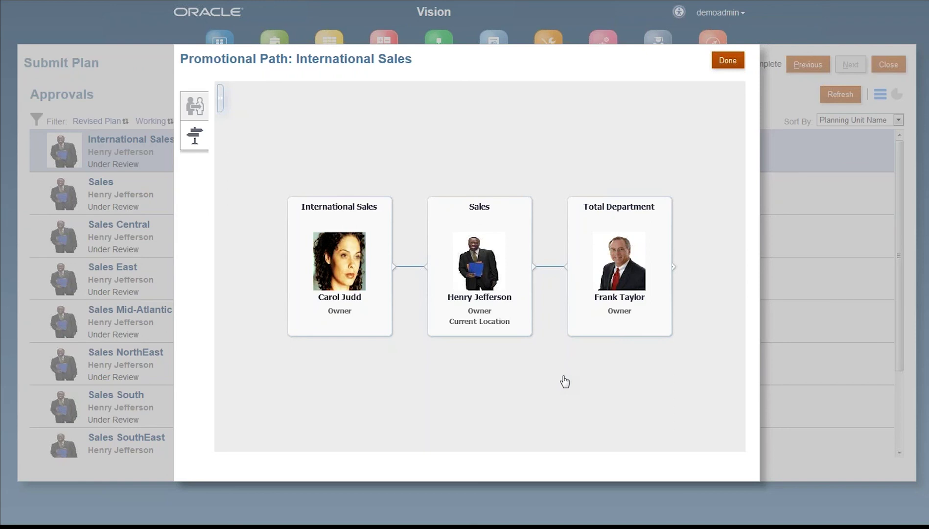
{"action": "left_click", "coordinate": [728, 64]}
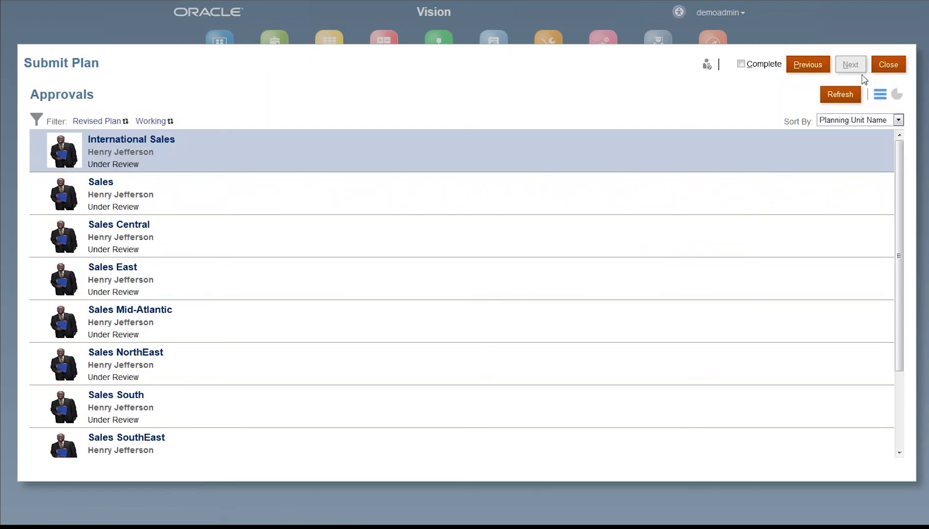
Step: Close the Submit Plan task and go back to the Vision home page
{"action": "left_click", "coordinate": [888, 65]}
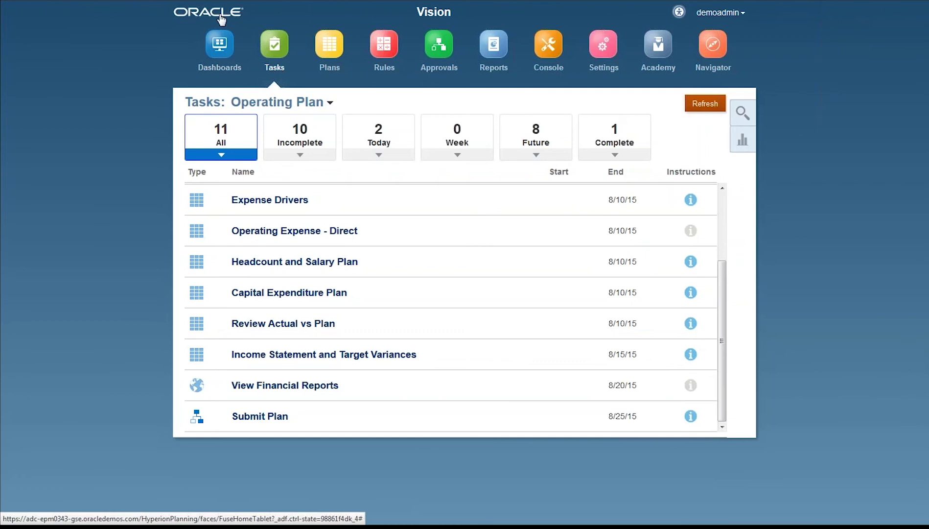
{"action": "left_click", "coordinate": [220, 17]}
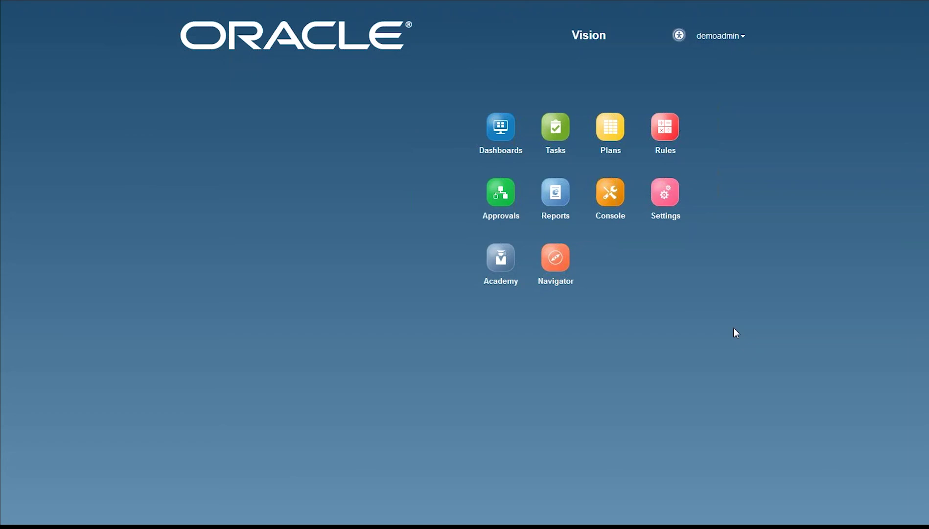
Step: Exit the browser's full-screen view and bring the PowerPoint deck back to the front
{"action": "key", "text": "F11"}
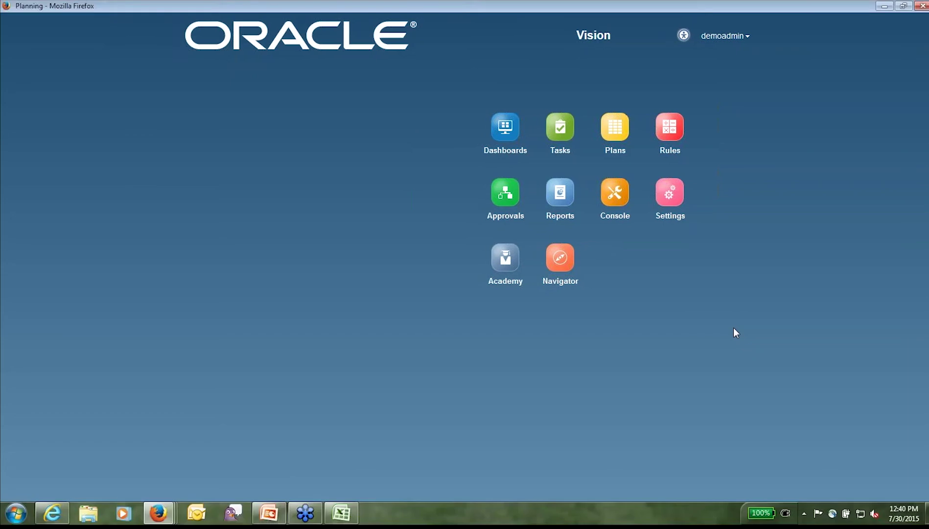
{"action": "left_click", "coordinate": [270, 511]}
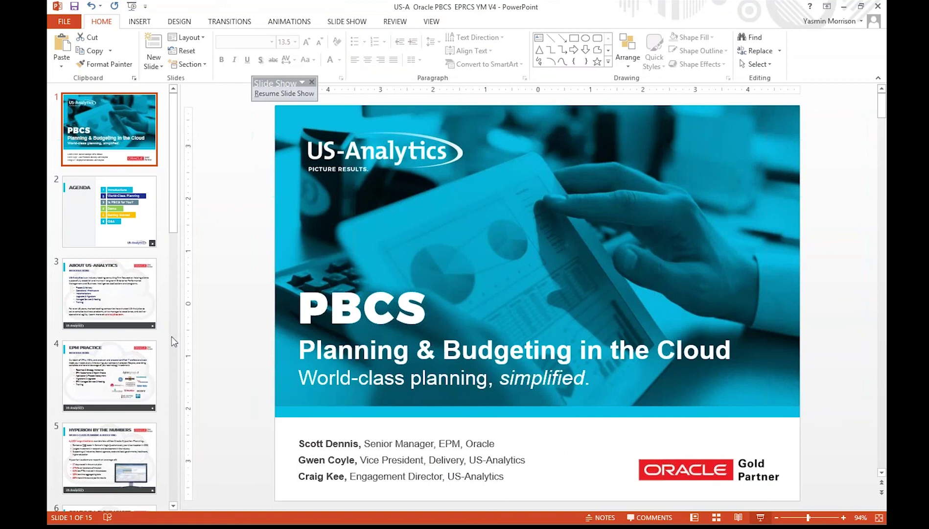
Step: Resume the slide show and step back to slide 12, 'The Features' of PBCS Pro
{"action": "scroll", "coordinate": [141, 198], "scroll_direction": "down", "scroll_amount": 10}
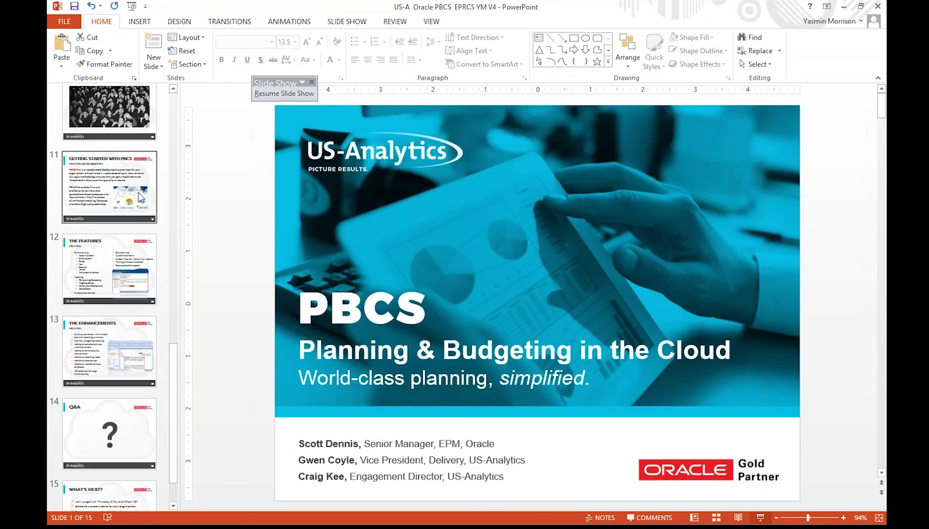
{"action": "left_click", "coordinate": [141, 197]}
{"action": "left_click", "coordinate": [760, 518]}
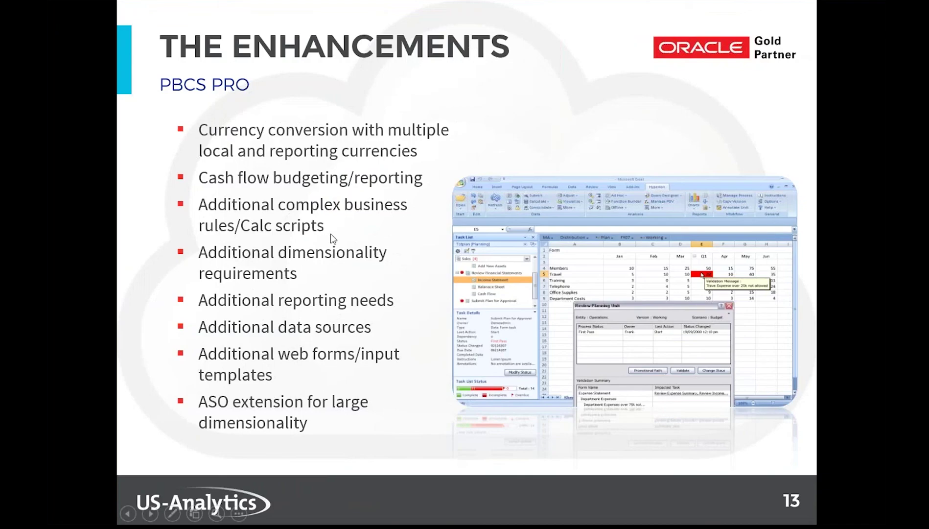
{"action": "key", "text": "Left"}
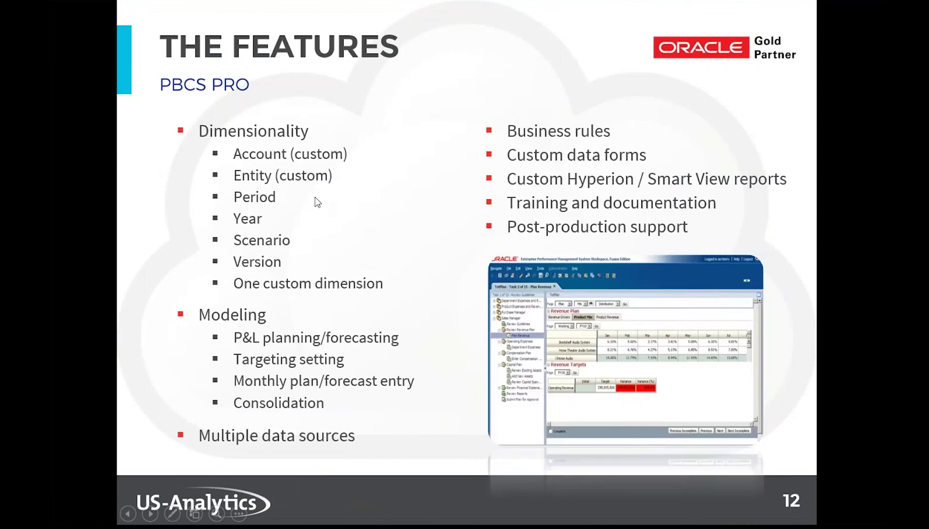